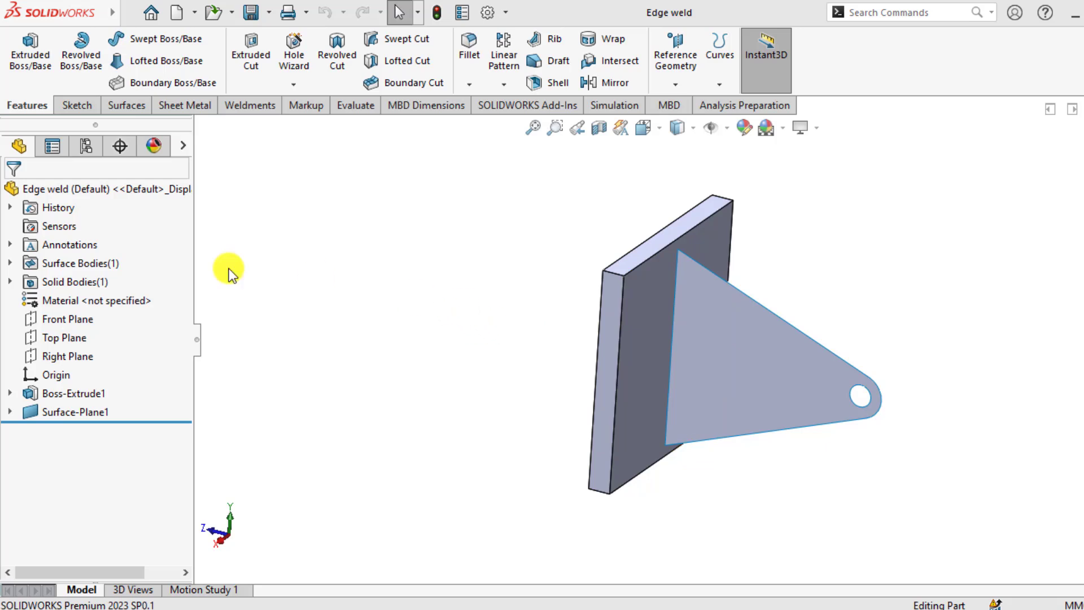
Inspect the part's bodies: surface body Surface-Plane1 and solid body Boss-Extrude1
left_click(9, 263)
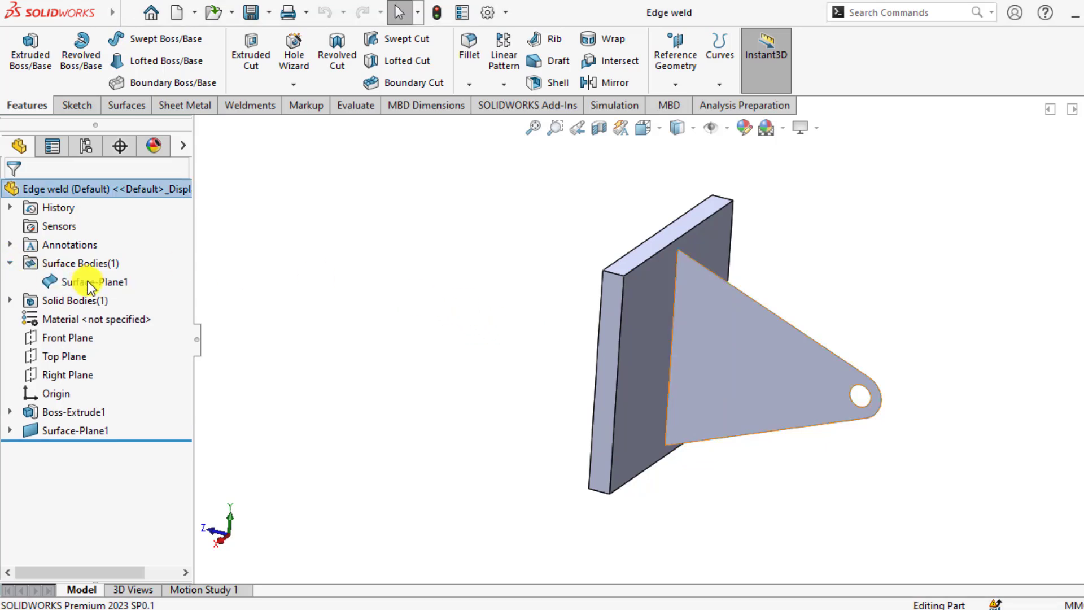
left_click(87, 279)
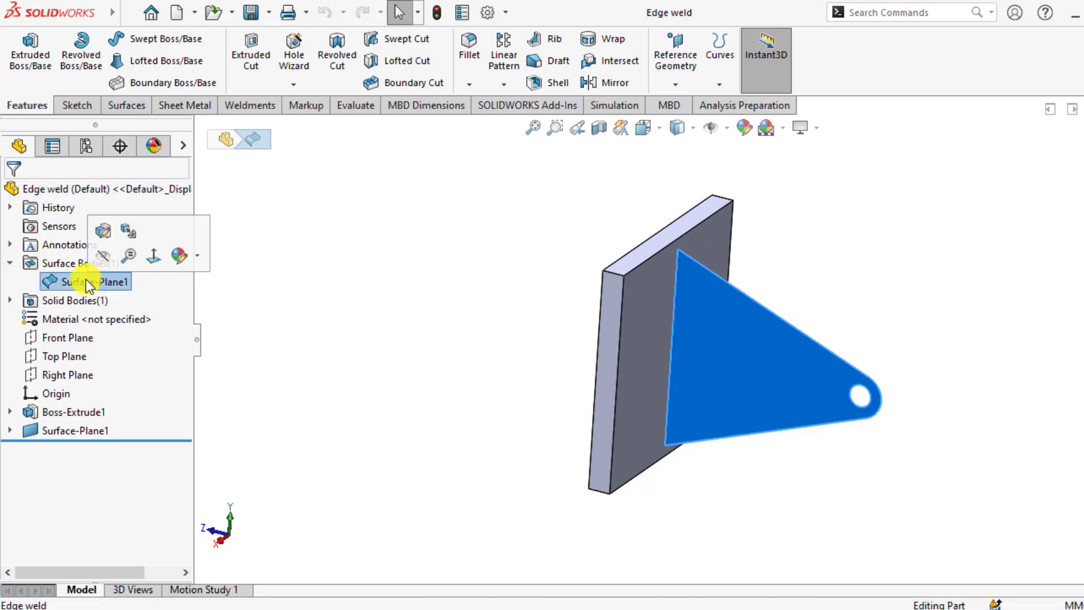
left_click(10, 300)
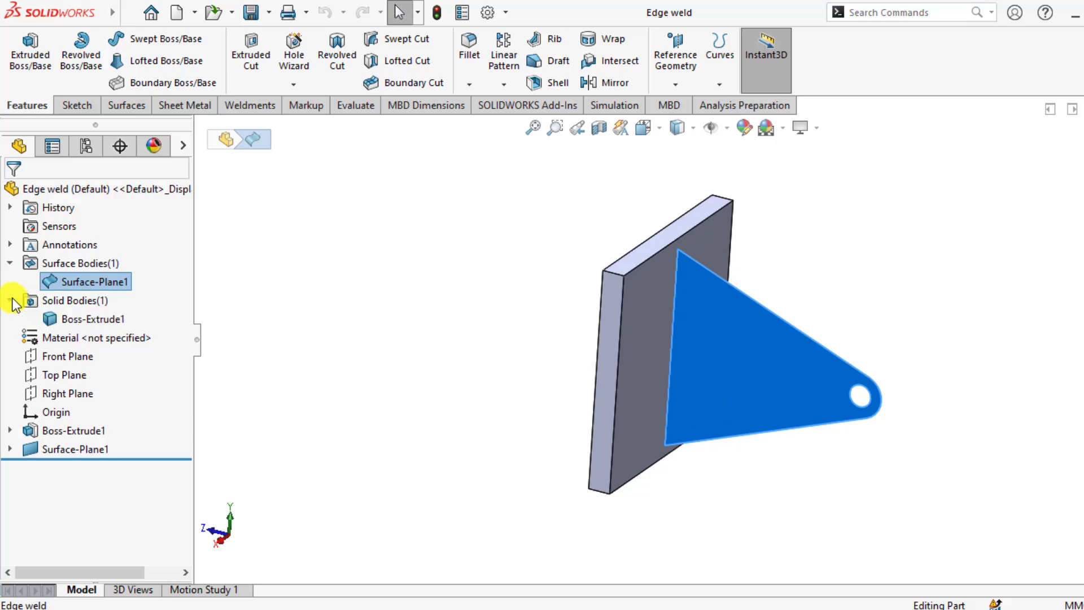
left_click(76, 320)
left_click(357, 356)
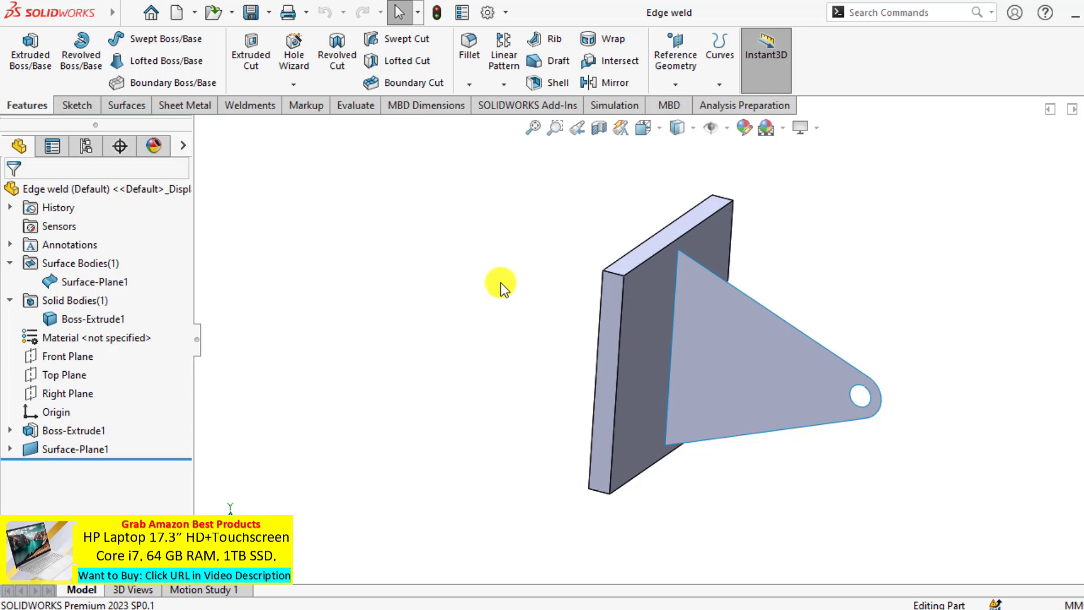
Create a static simulation study named 'Edge weld analysis'
left_click(612, 107)
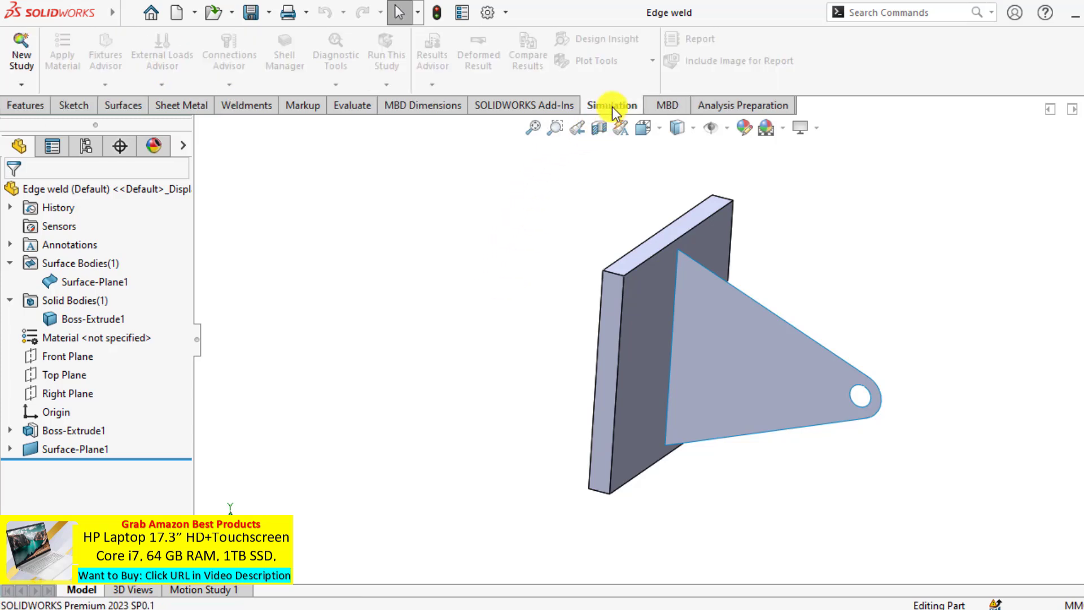
left_click(21, 61)
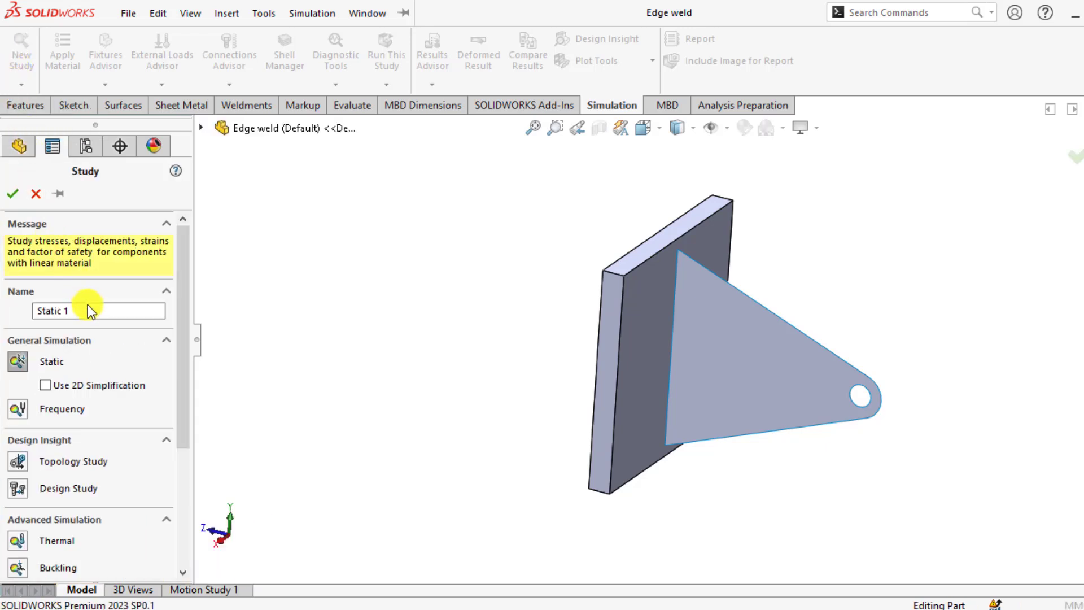
left_click_drag(87, 310, 4, 312)
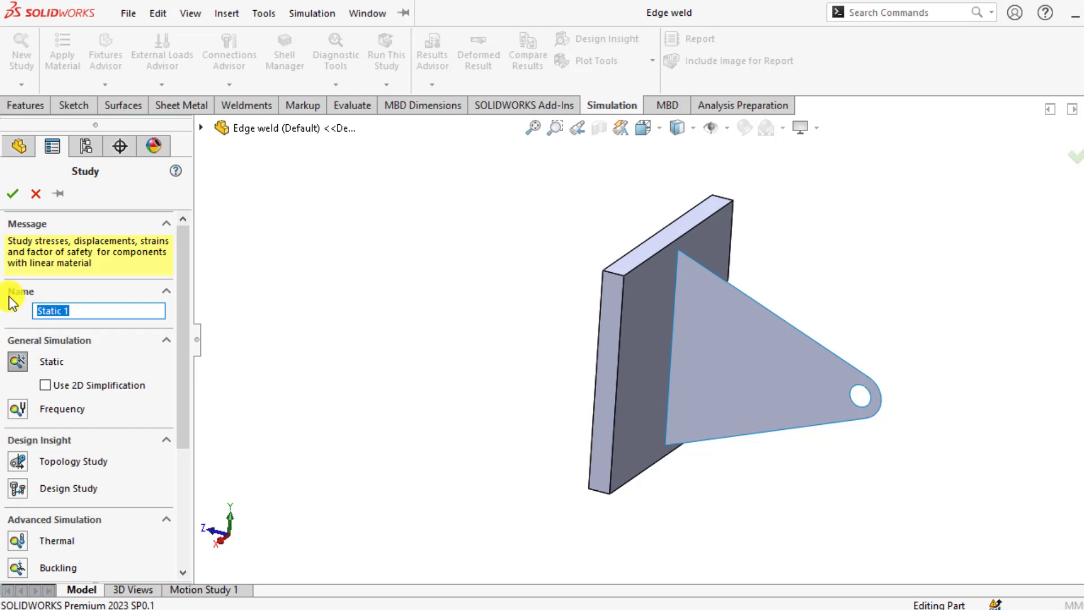
type("Edge weld analysis")
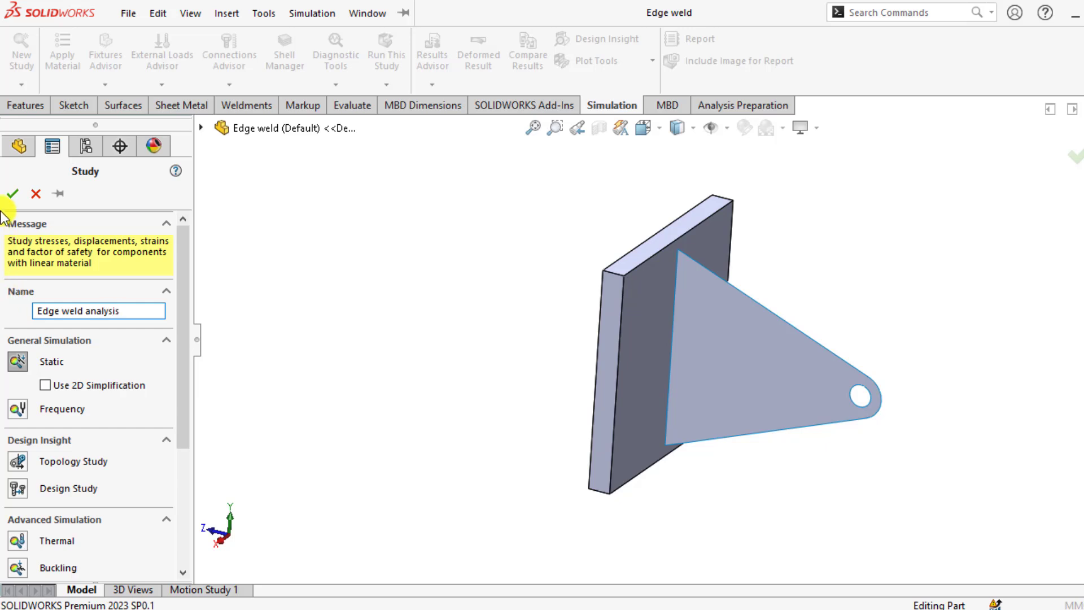
left_click(12, 193)
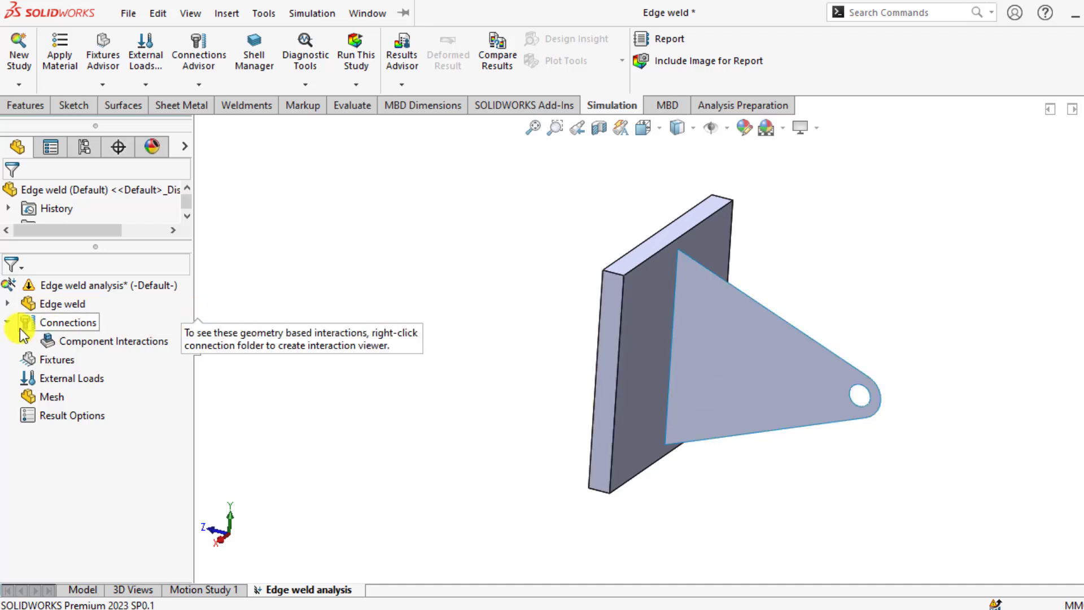
Apply Alloy Steel as the material to all bodies of the Edge weld part
right_click(51, 306)
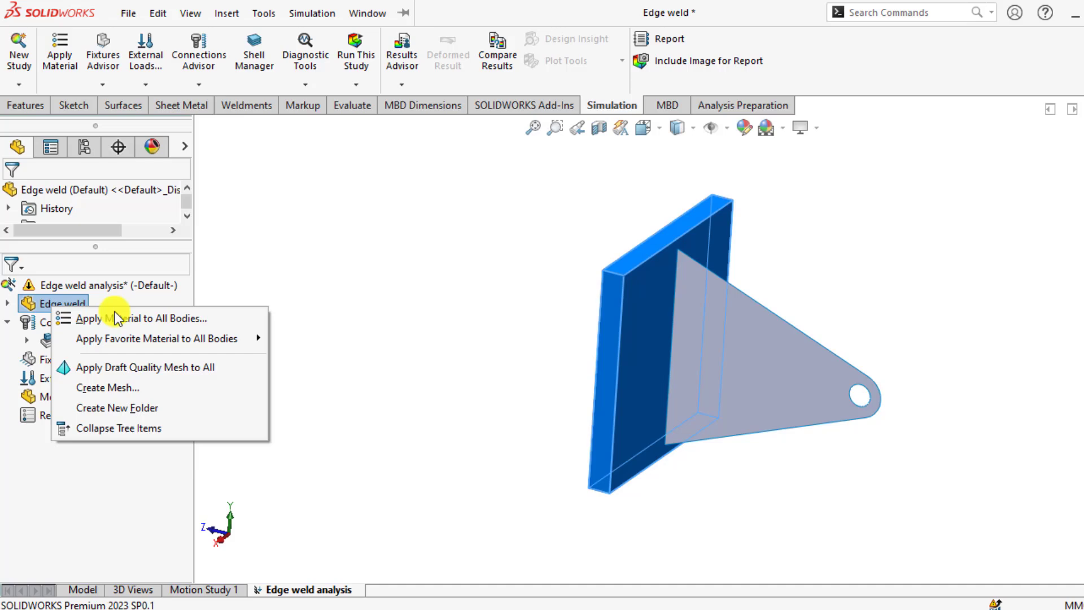
left_click(145, 318)
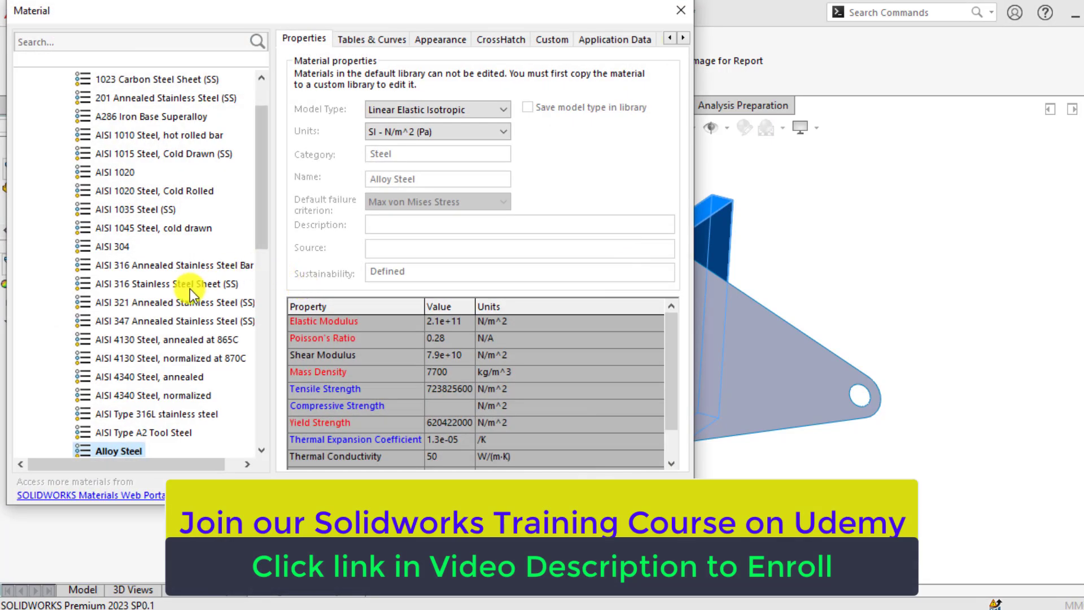
scroll(144, 302, "down", 2)
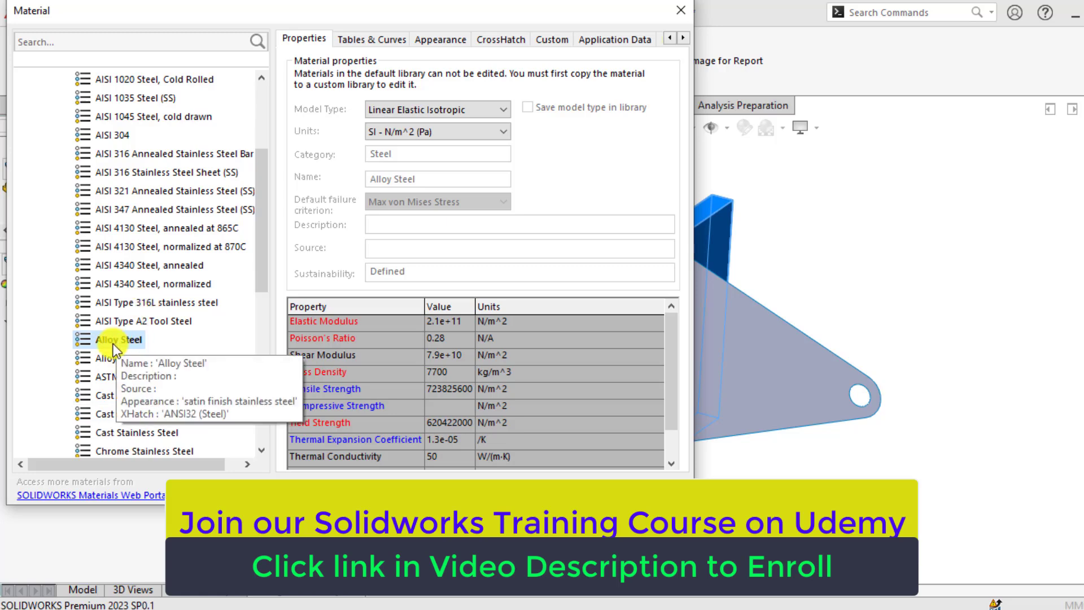
left_click(539, 489)
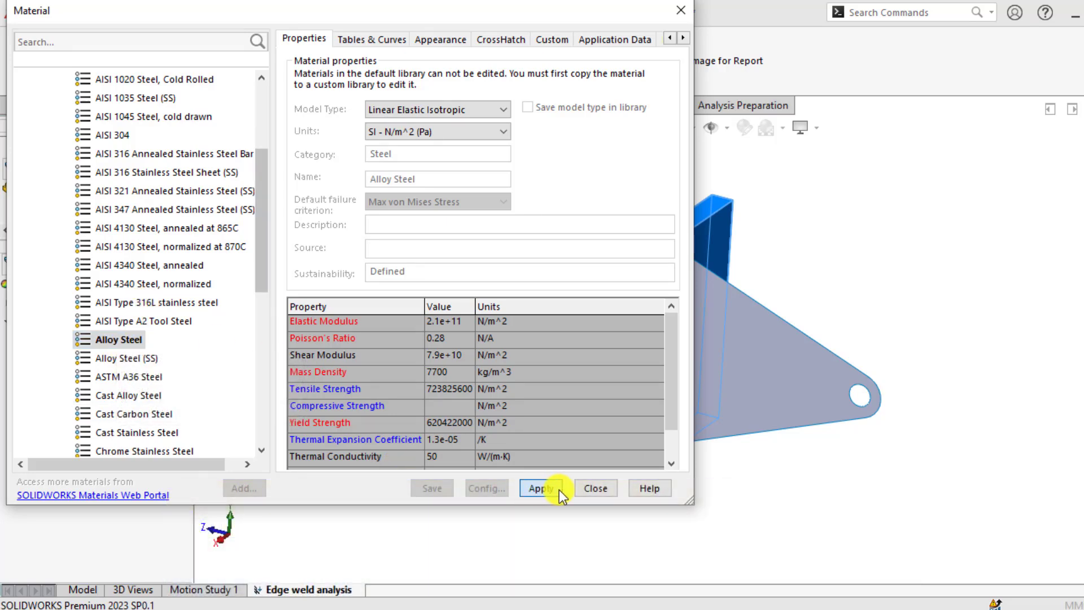
left_click(595, 489)
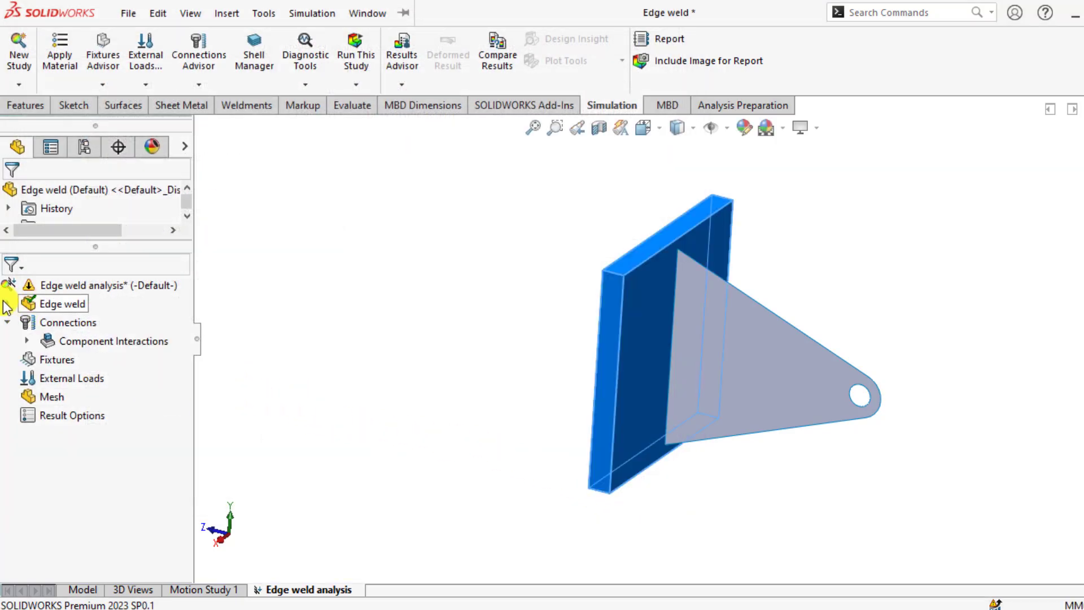
Set SurfaceBody 1's thin shell thickness to 5 mm
left_click(7, 304)
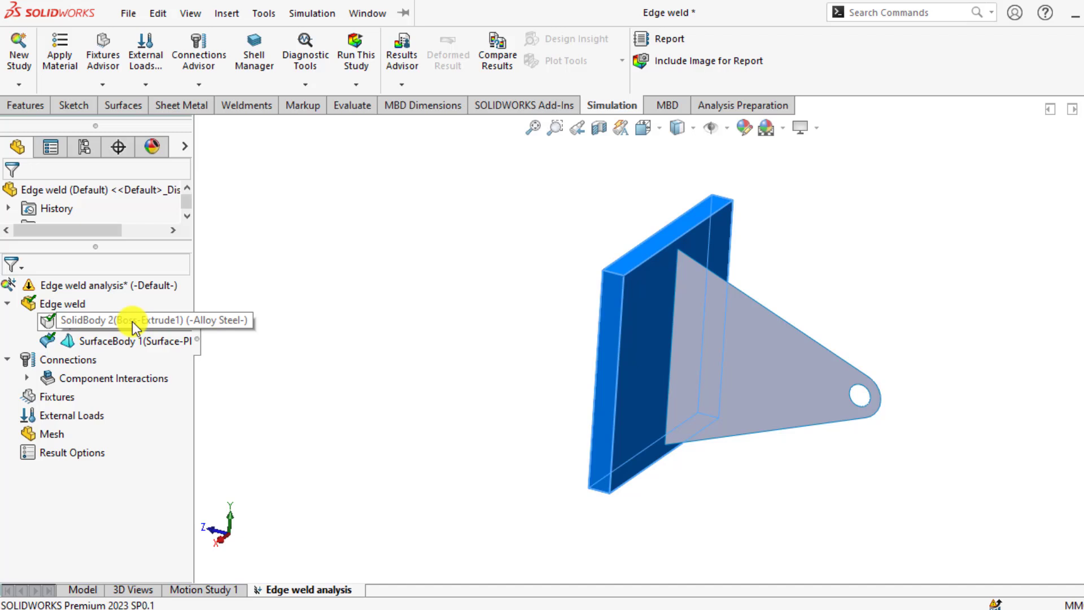
left_click_drag(193, 375, 323, 384)
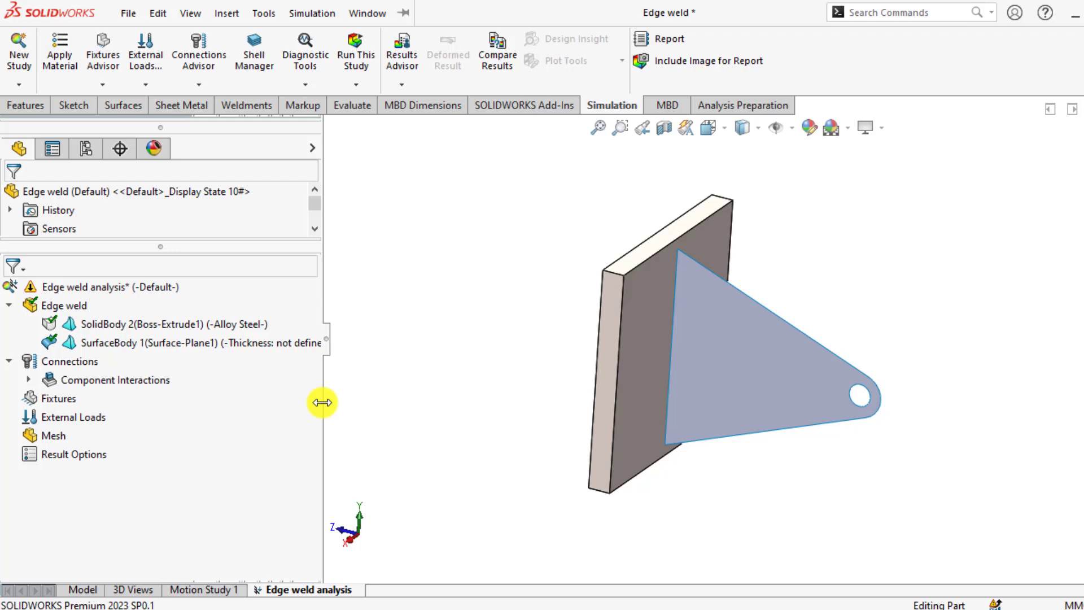
left_click_drag(322, 402, 397, 407)
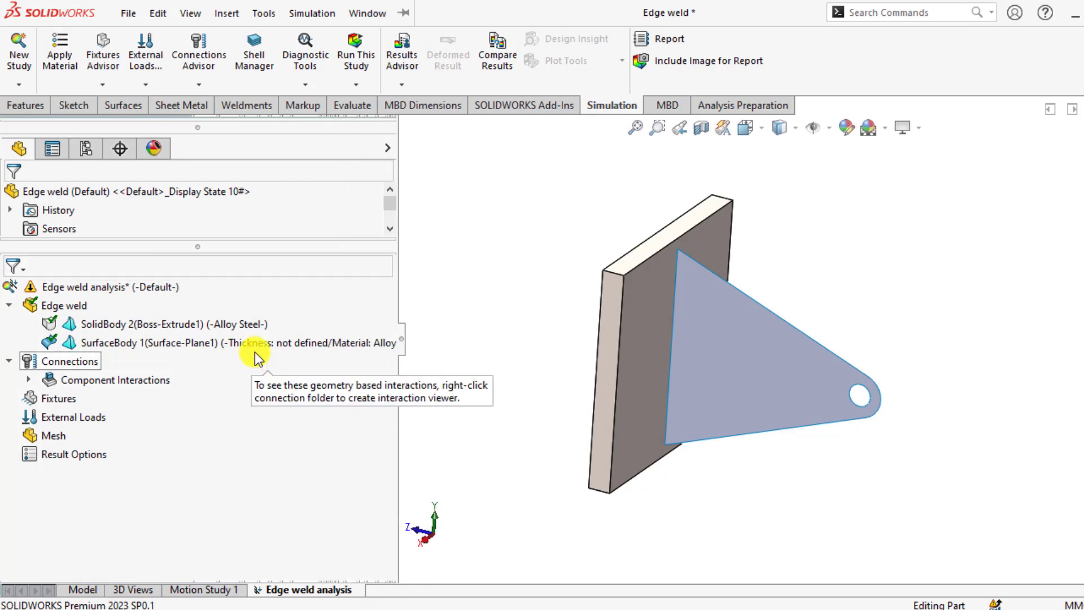
right_click(180, 346)
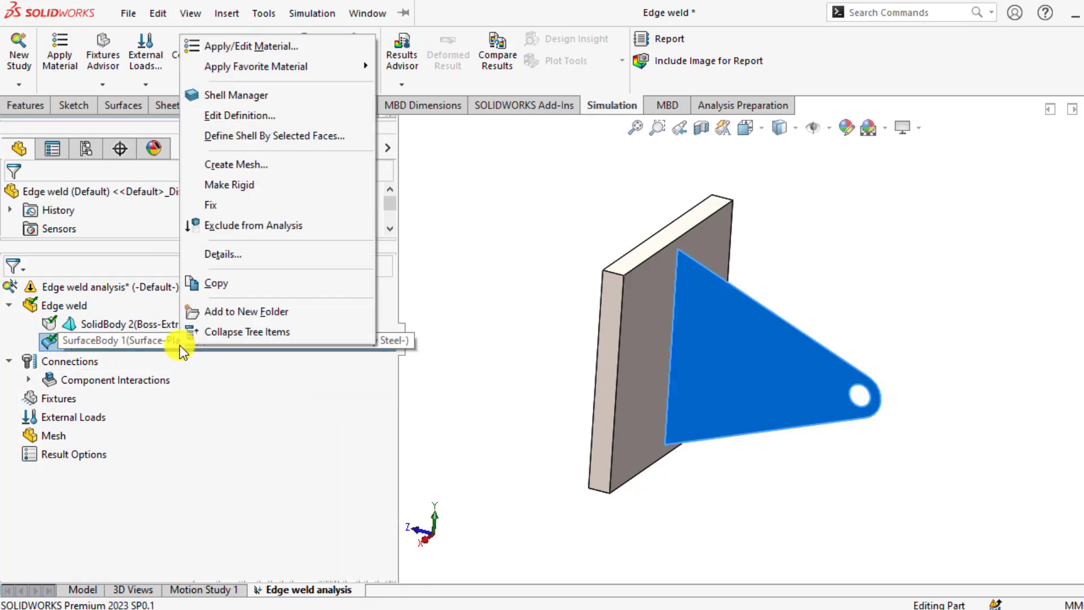
left_click(235, 119)
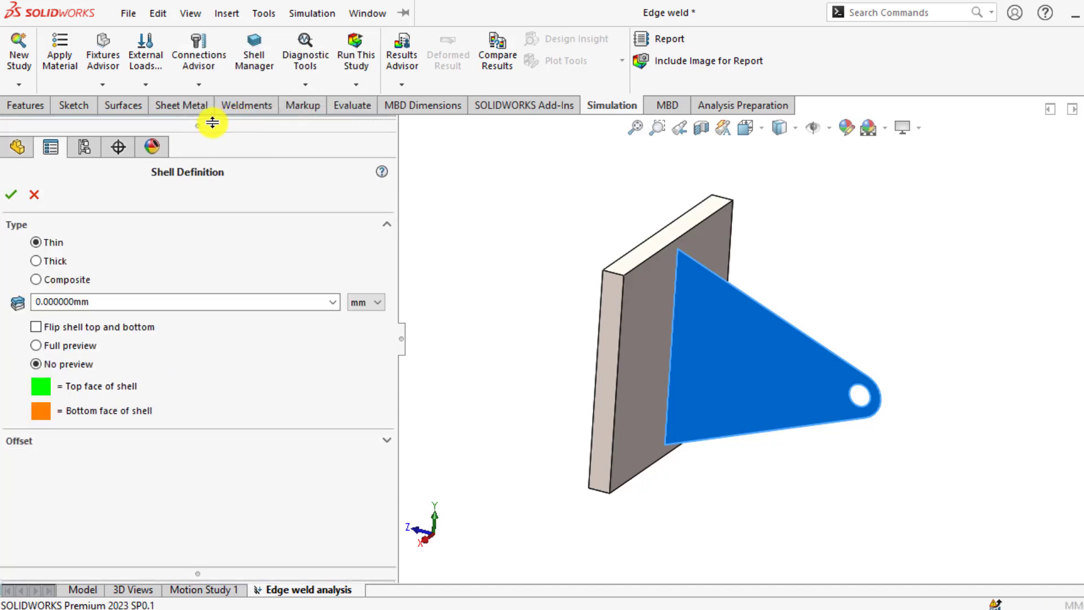
double_click(78, 299)
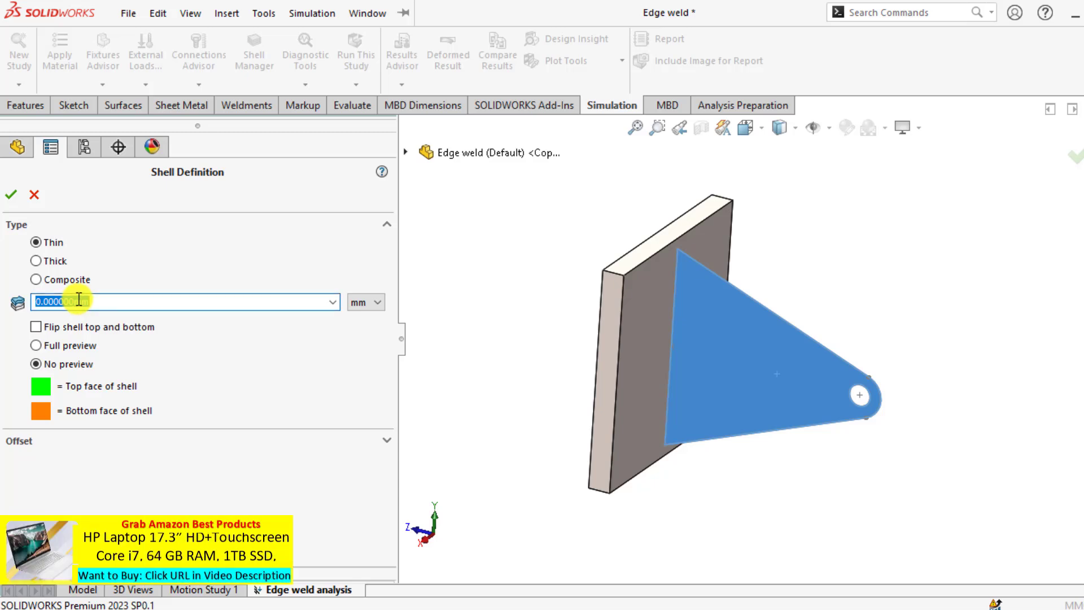
type("5")
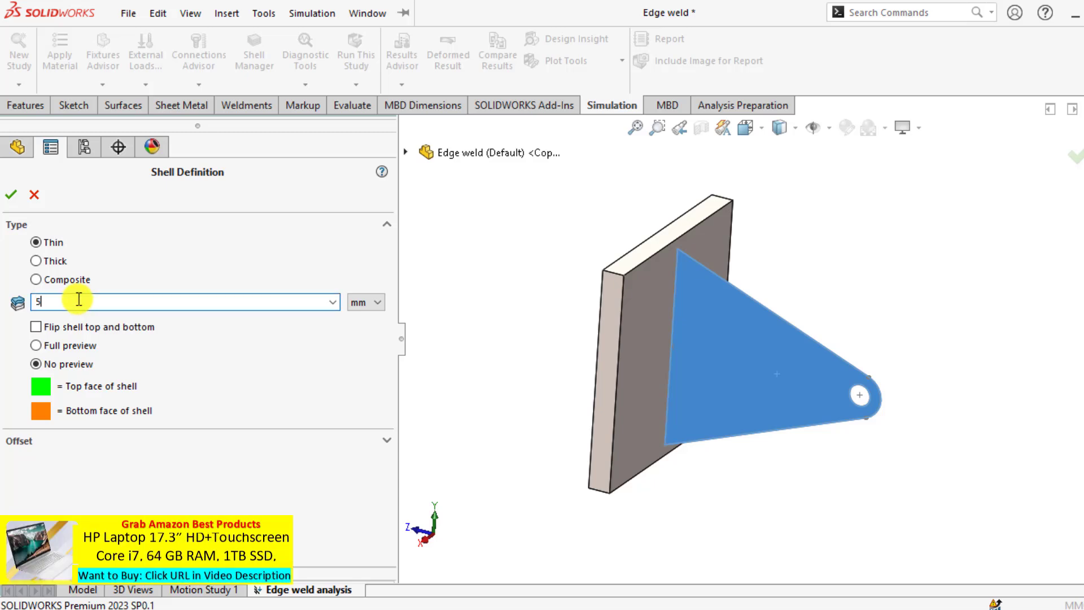
left_click(11, 199)
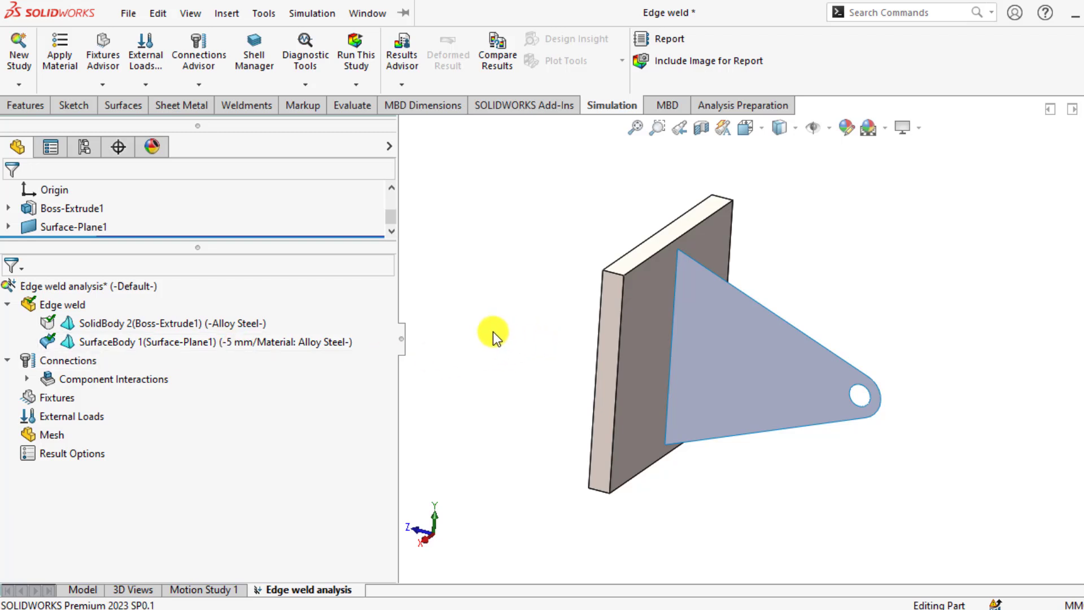
Change the Global Interaction from bonded to Contact
left_click(29, 380)
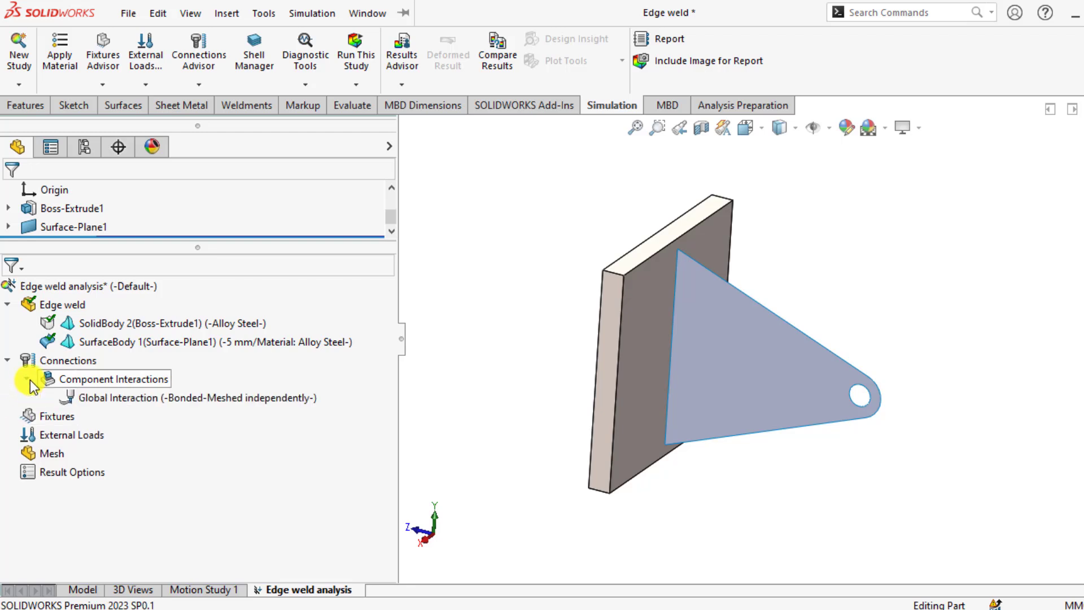
right_click(125, 401)
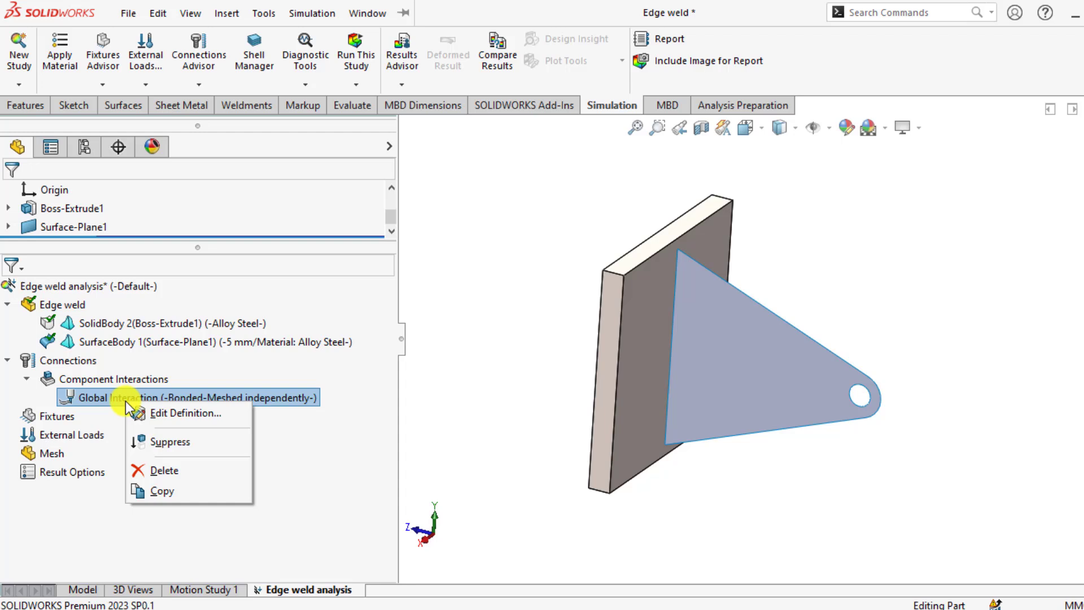
left_click(155, 412)
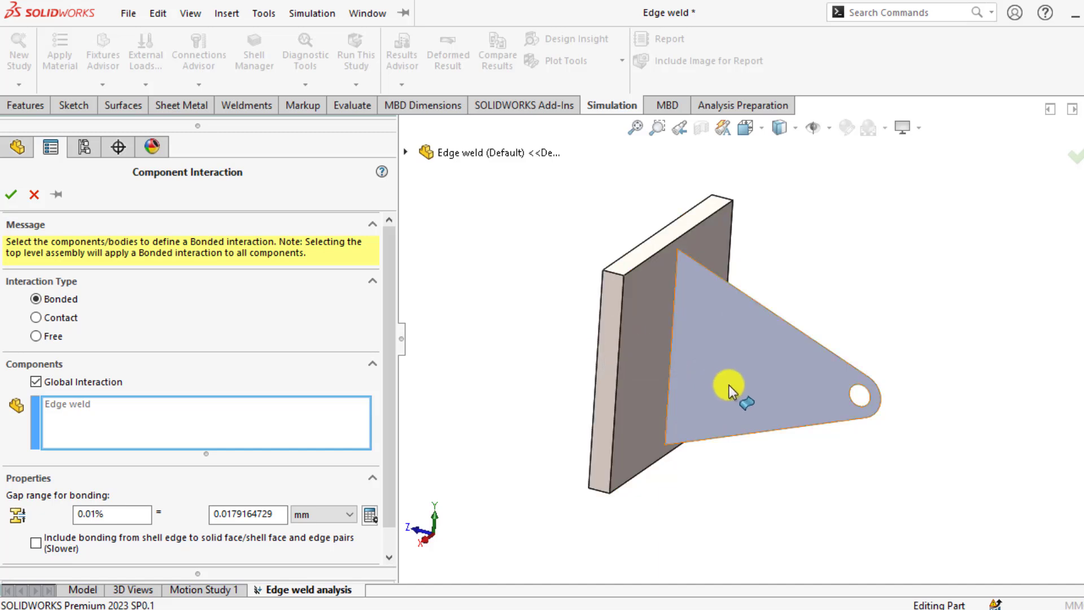
left_click(37, 318)
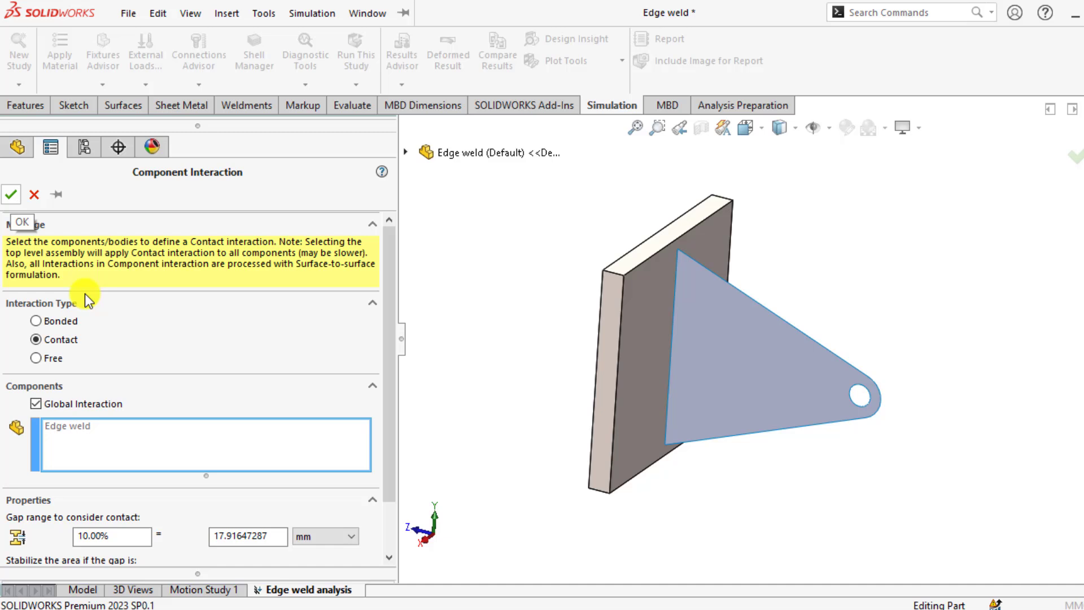
scroll(387, 361, "down", 3)
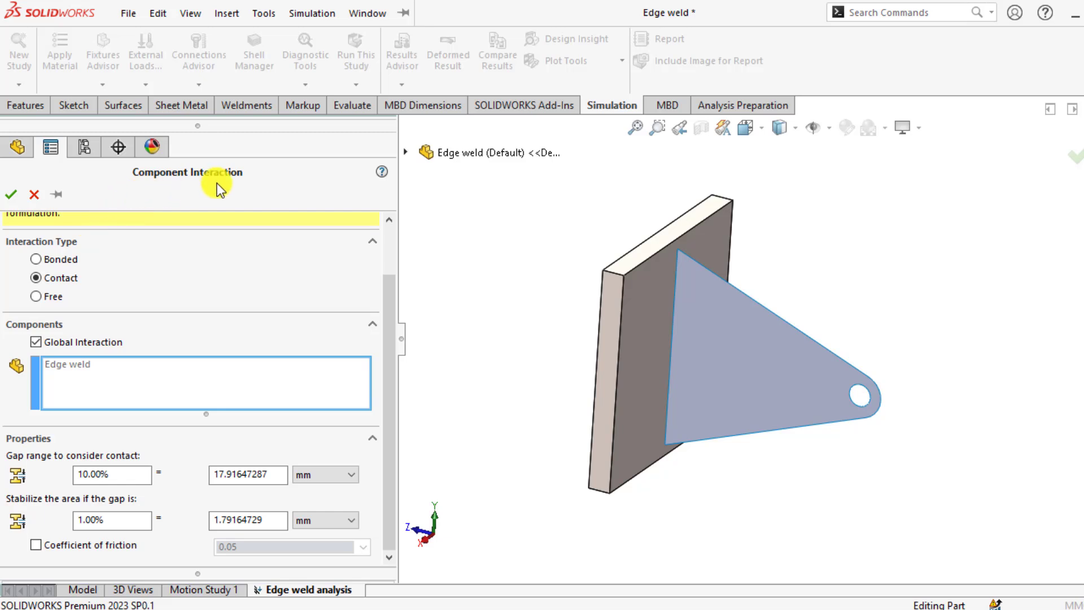
left_click(11, 194)
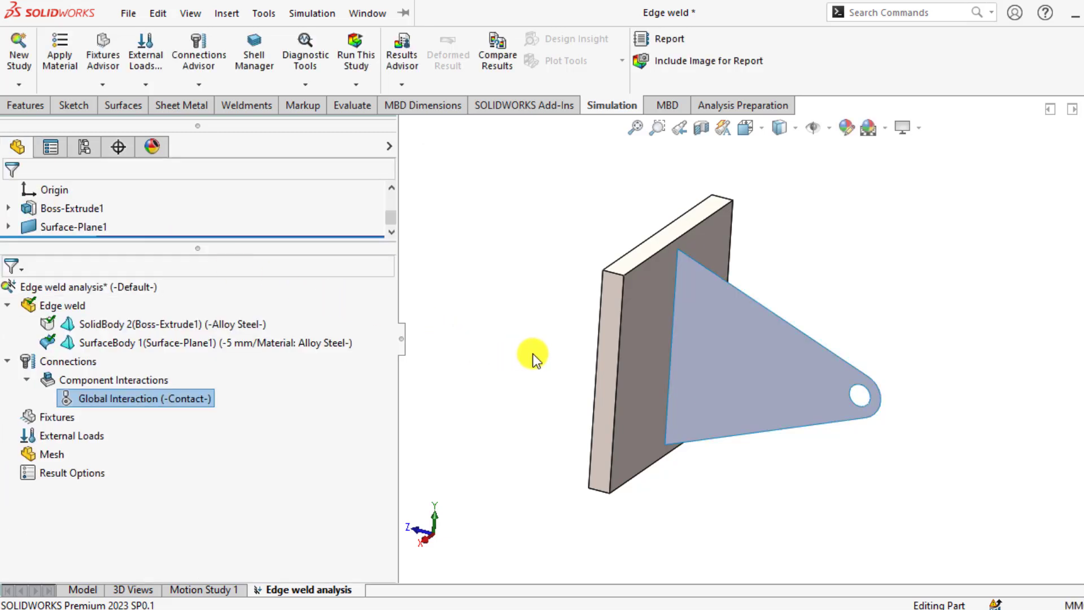
left_click(503, 355)
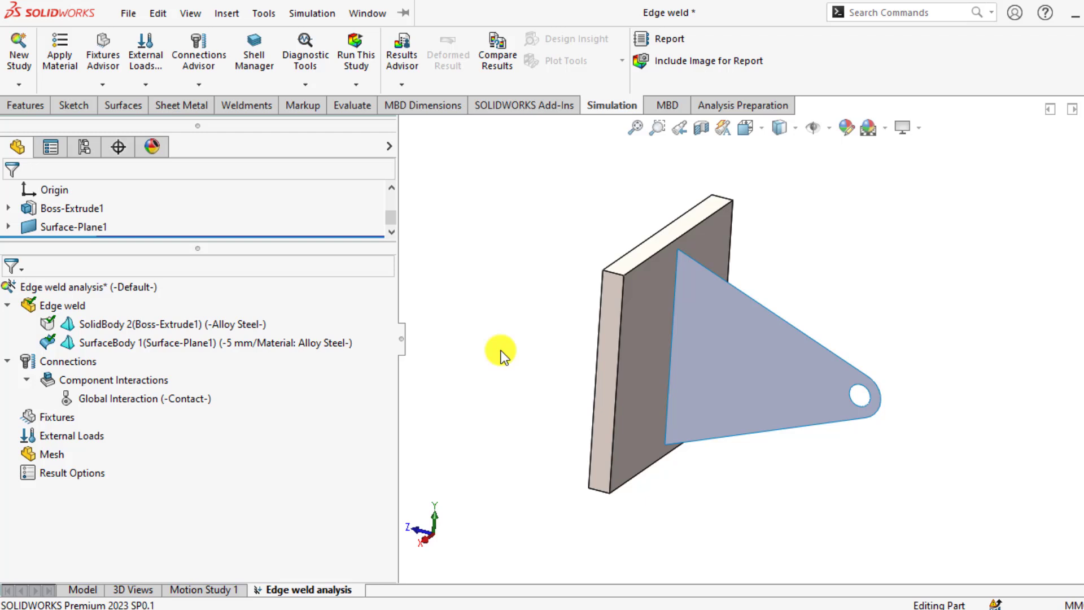
Start an edge weld connector with the Fillet, Double-Sided weld type
left_click(86, 360)
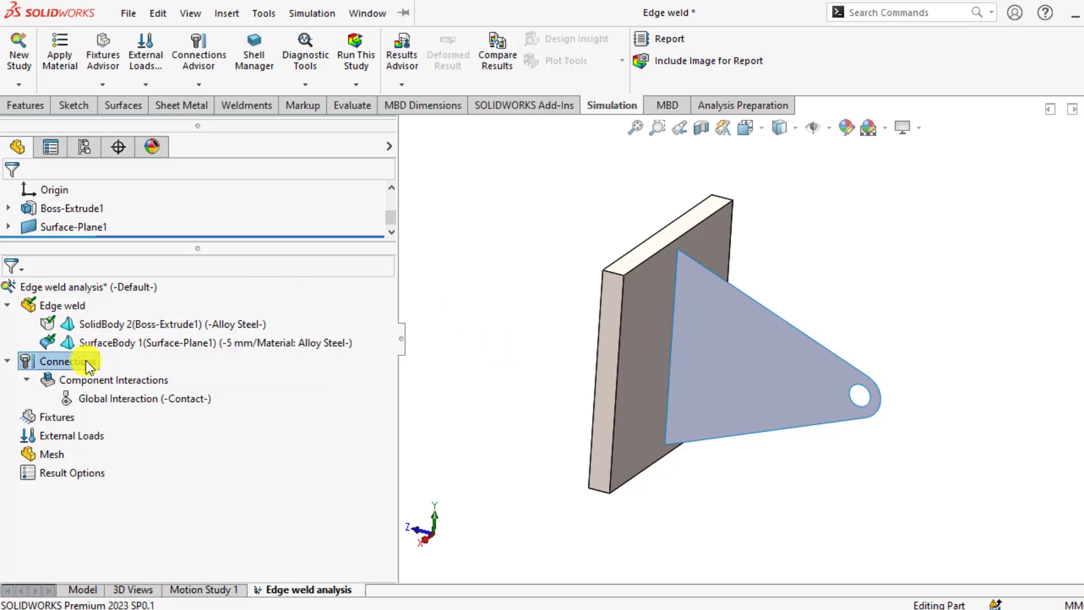
right_click(86, 361)
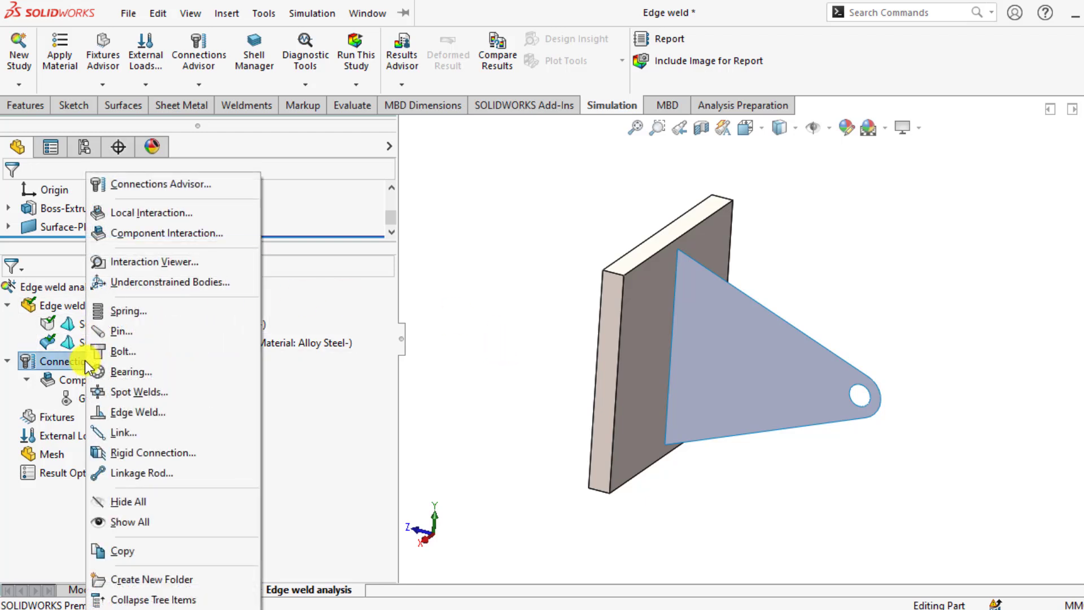
left_click(117, 410)
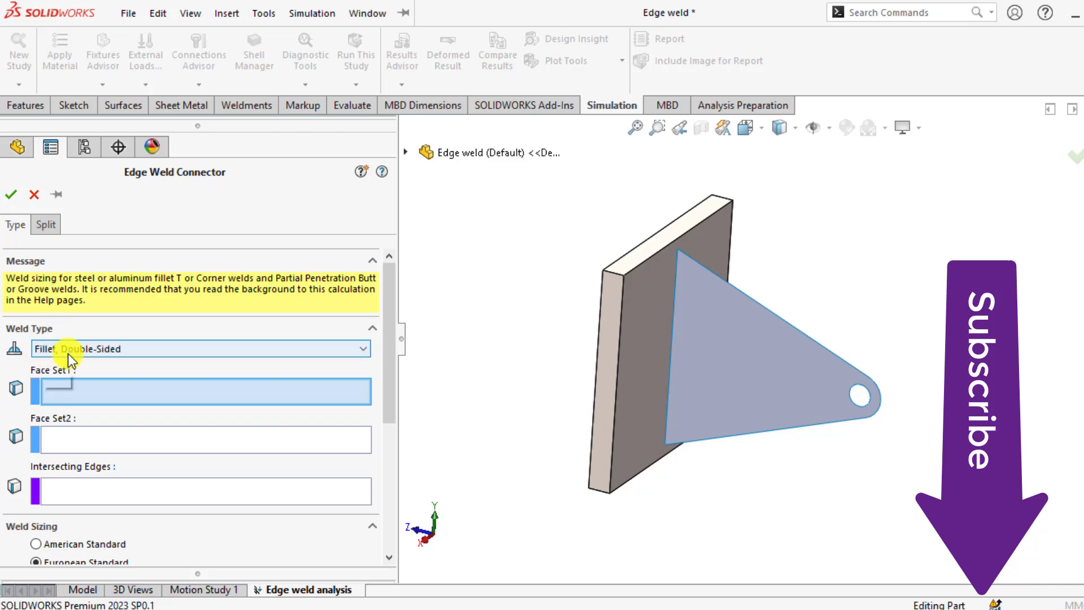
left_click(90, 352)
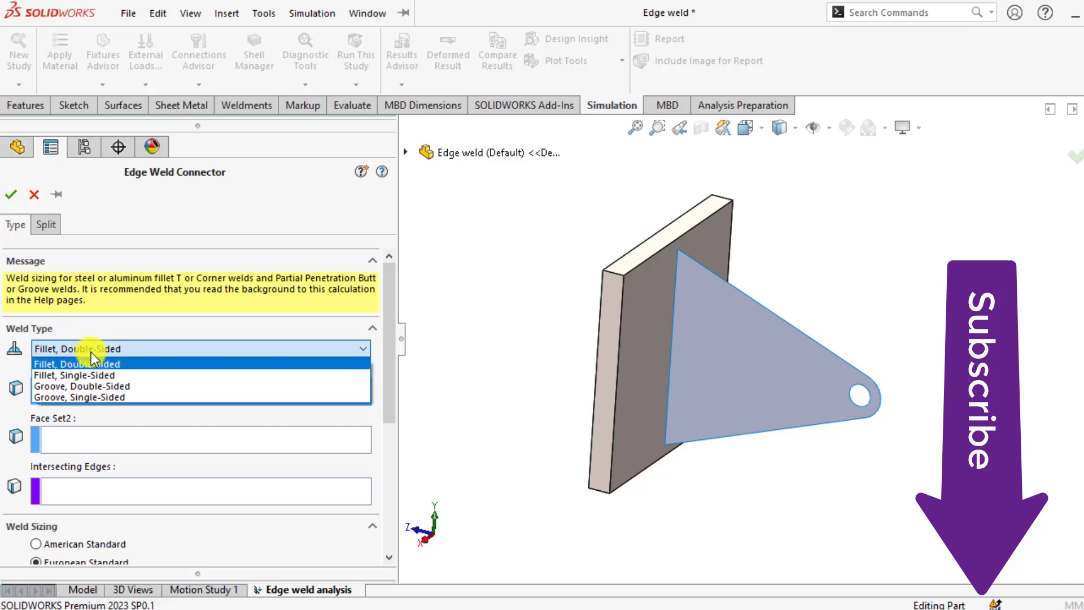
left_click(90, 351)
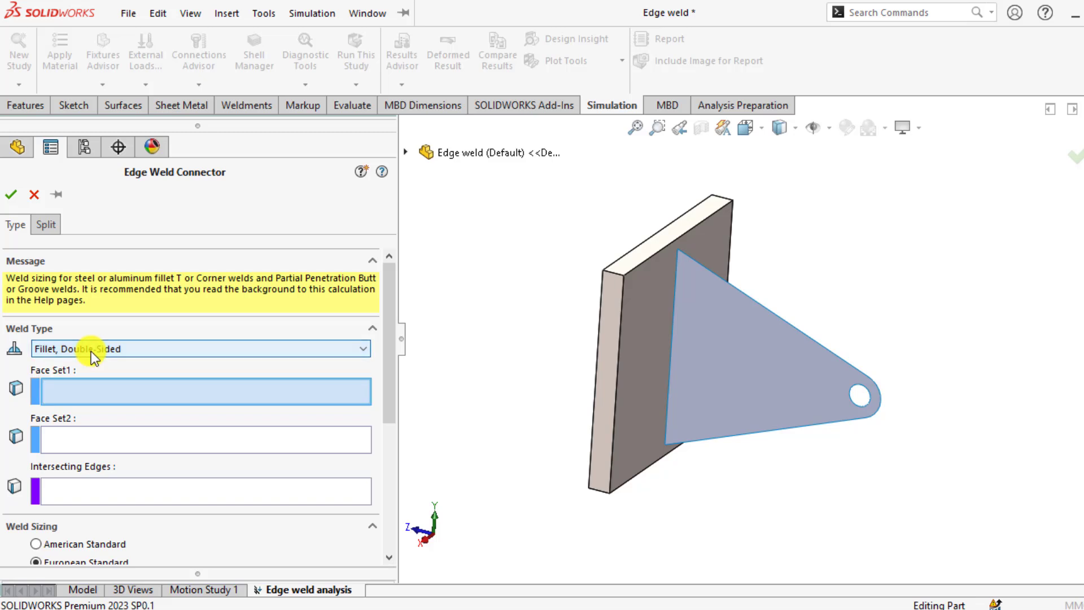
left_click(90, 352)
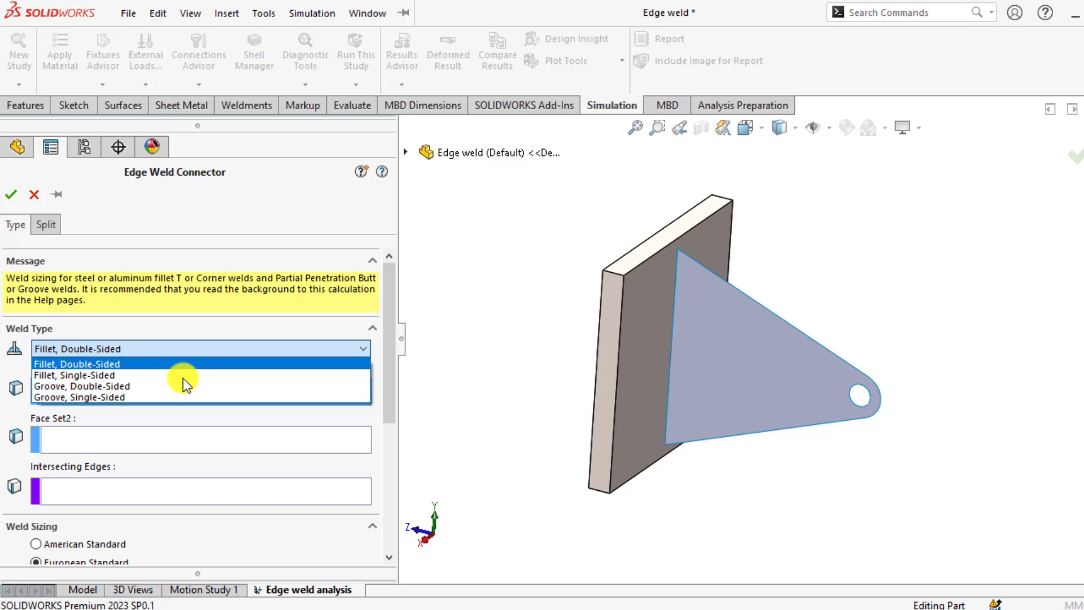
left_click(507, 377)
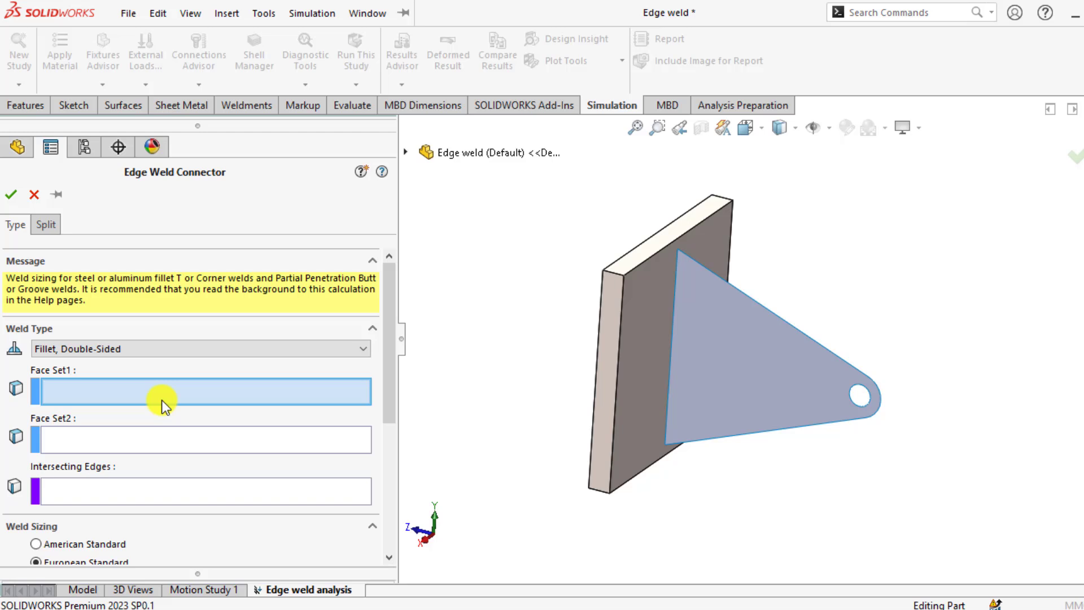
Weld the gusset face to the plate face using American Standard and a 2 mm weld size
left_click(737, 375)
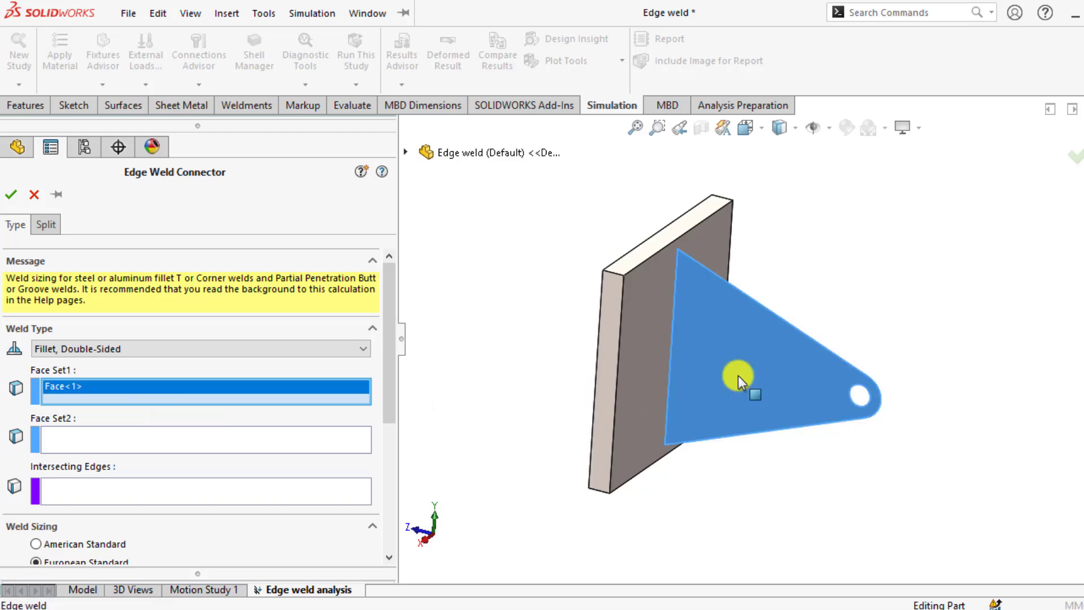
left_click(70, 443)
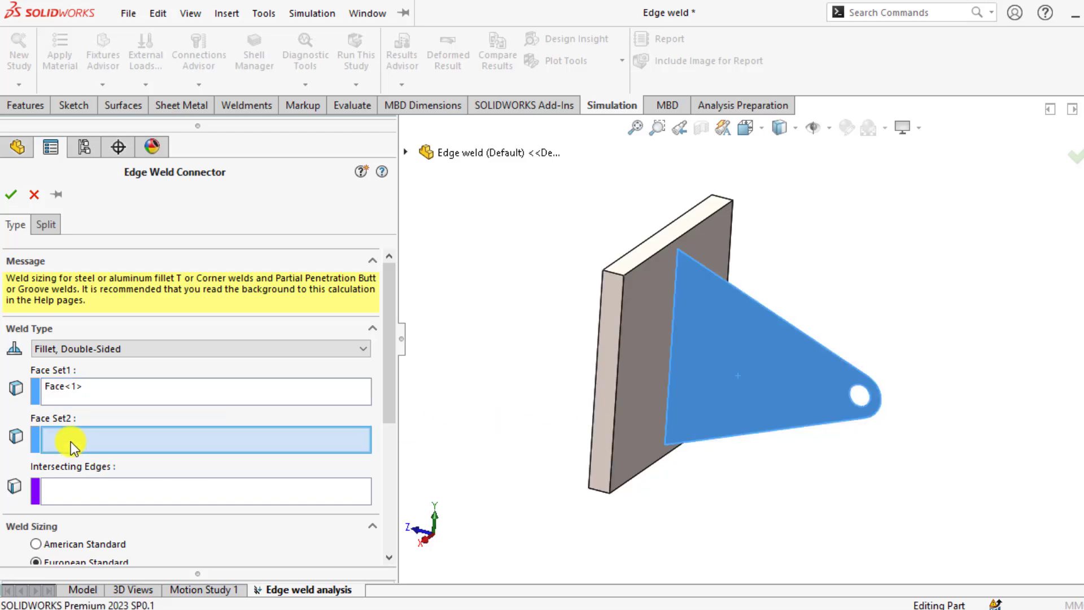
left_click(636, 355)
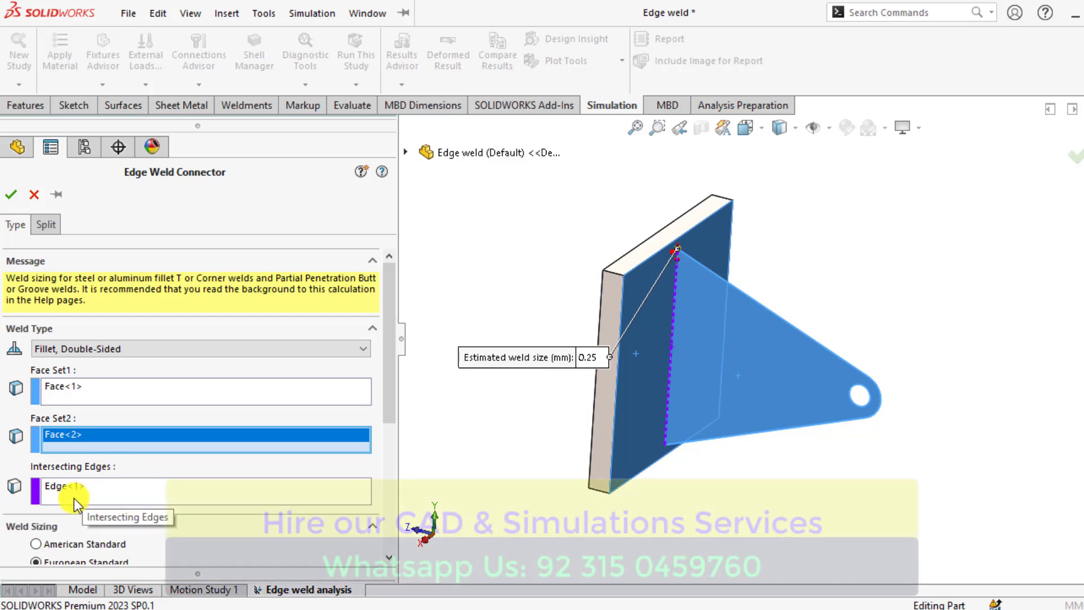
mouse_move(666, 326)
middle_mouse_down()
mouse_move(683, 323)
mouse_move(673, 311)
middle_mouse_up()
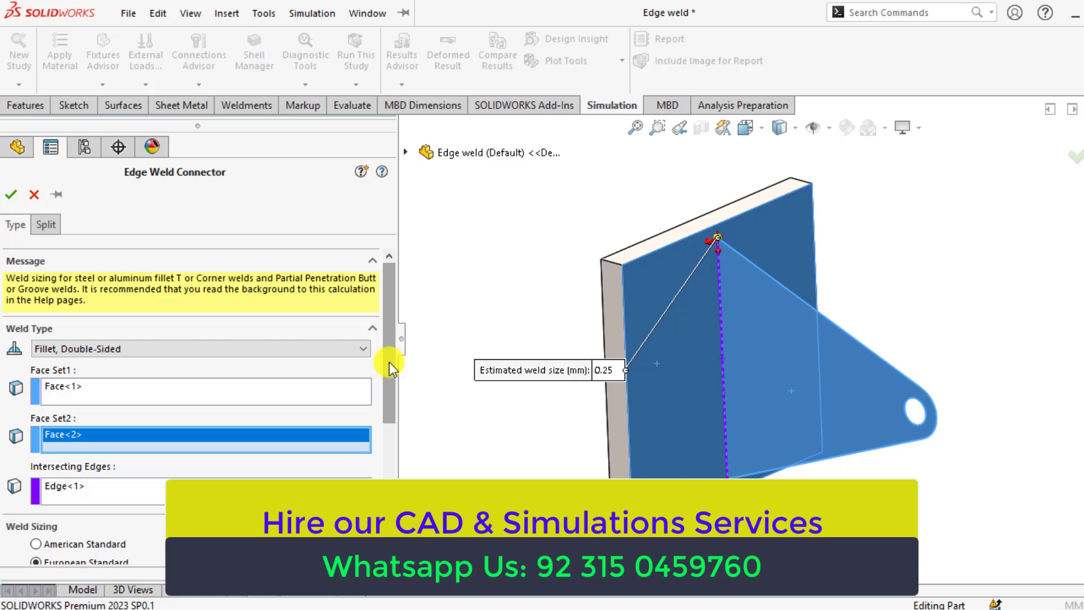
left_click_drag(388, 361, 382, 413)
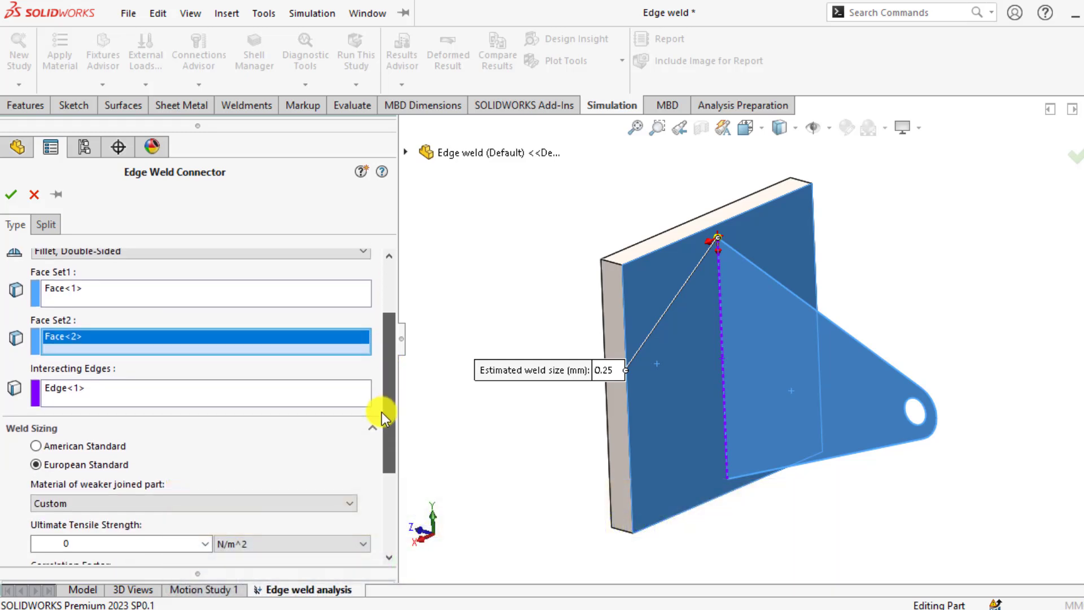
left_click(35, 446)
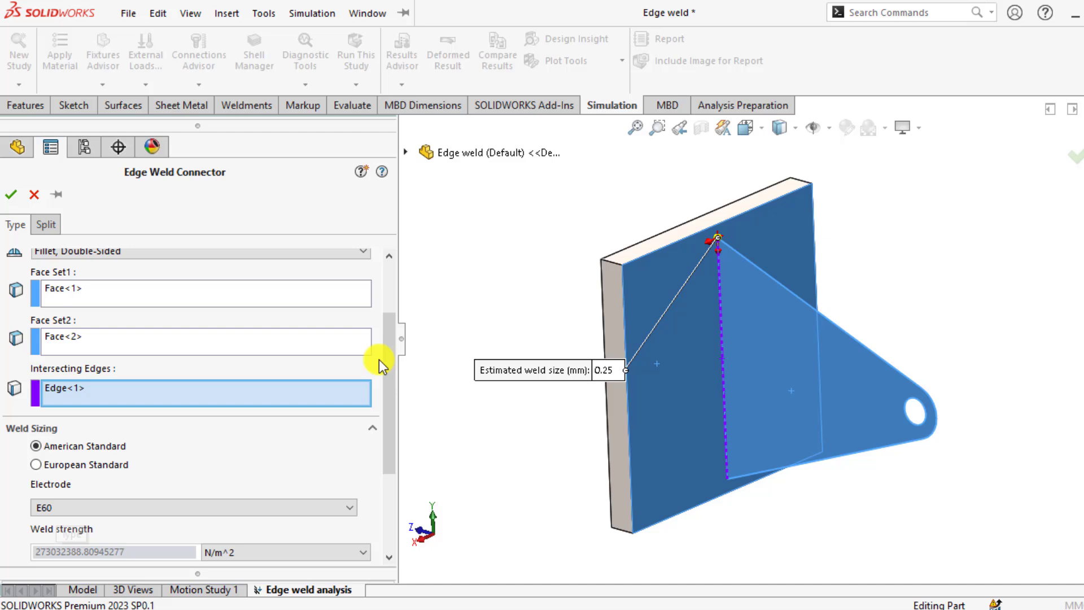
left_click_drag(385, 358, 378, 463)
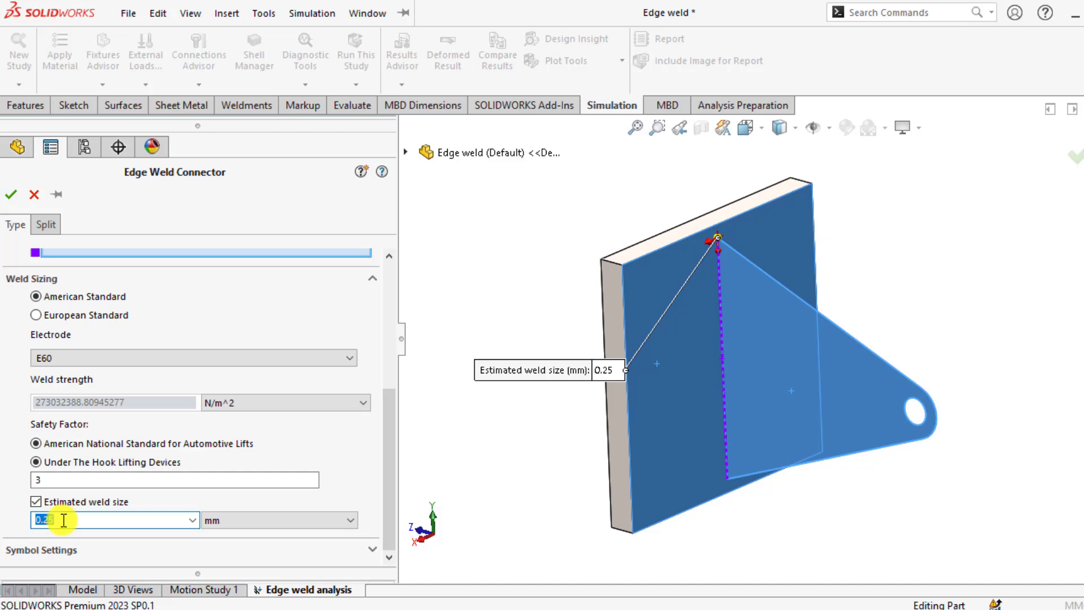
type("2")
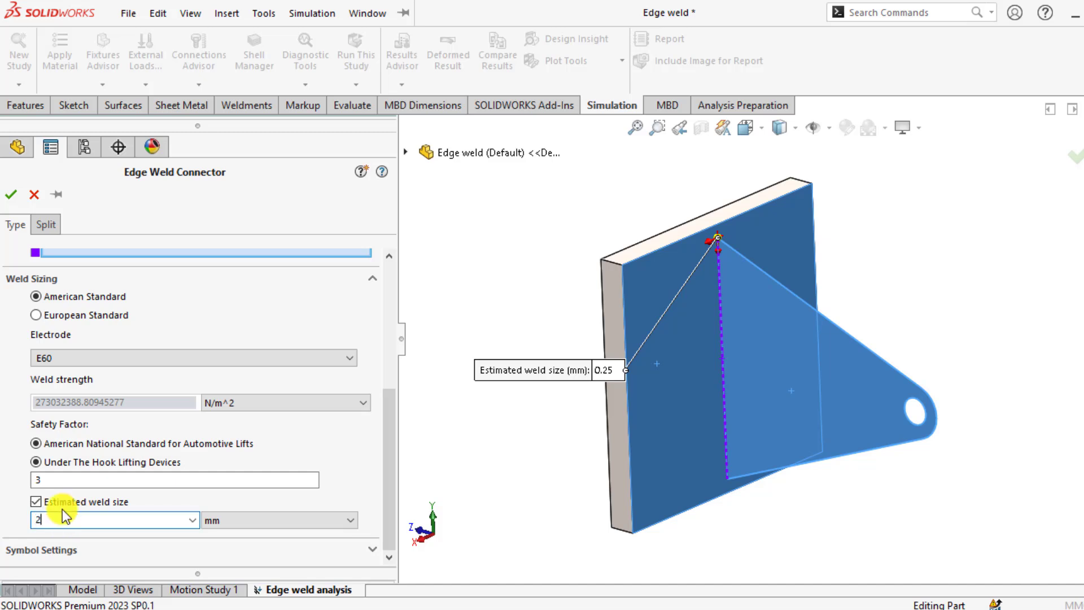
left_click(13, 196)
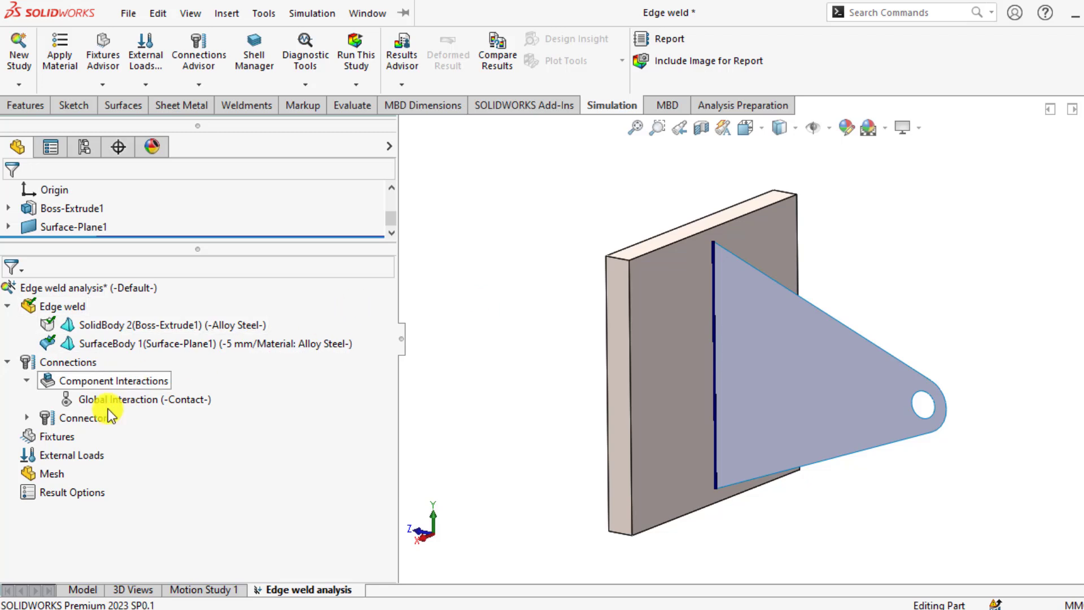
Add a Fixed Geometry support on the plate's back face
right_click(50, 436)
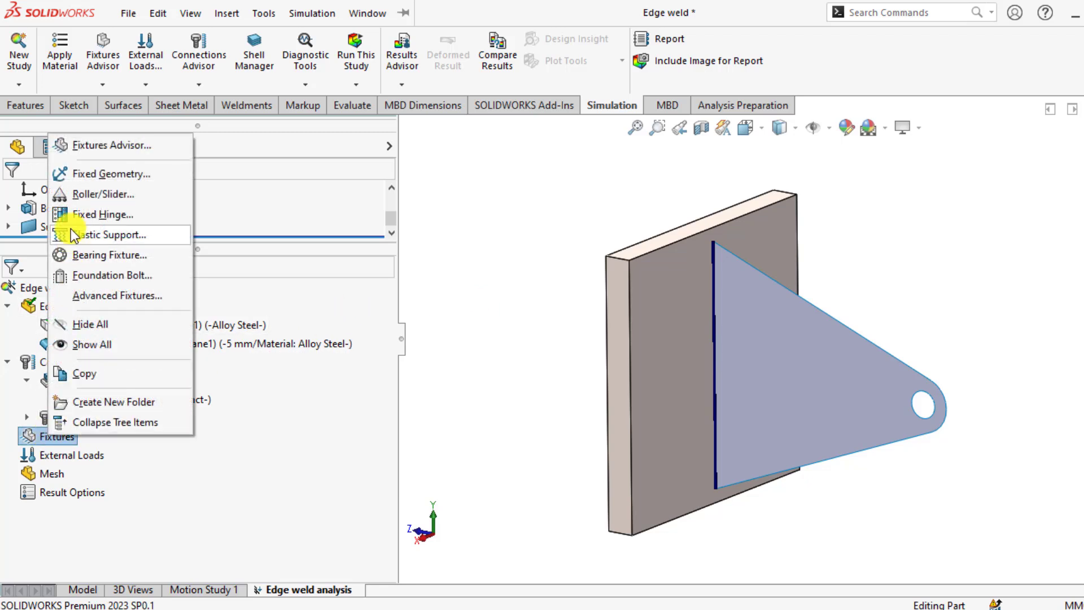
left_click(90, 174)
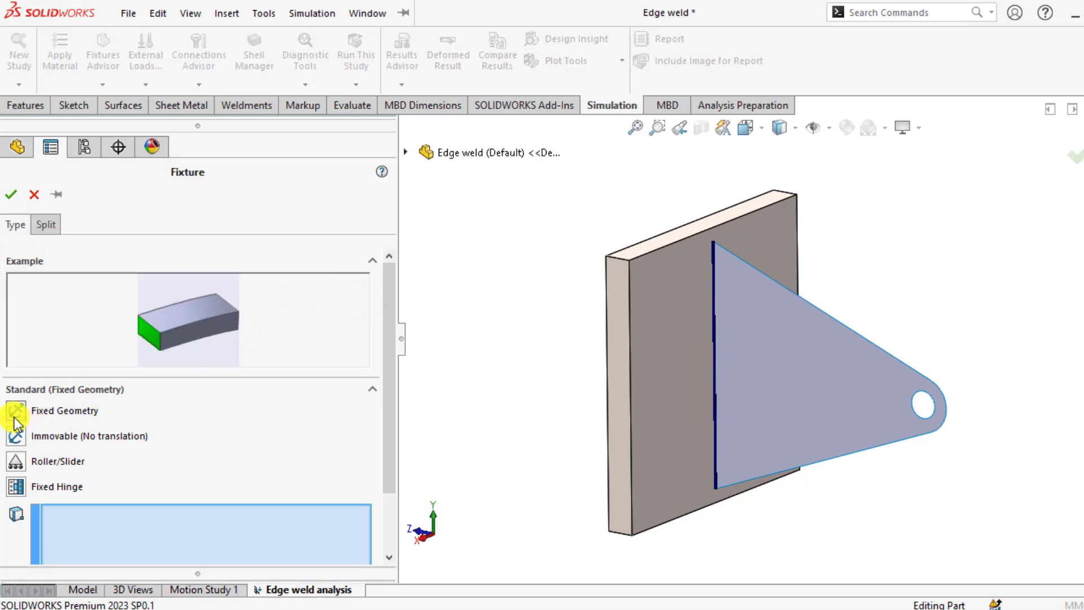
middle_click_drag(480, 370, 585, 397)
left_click(635, 377)
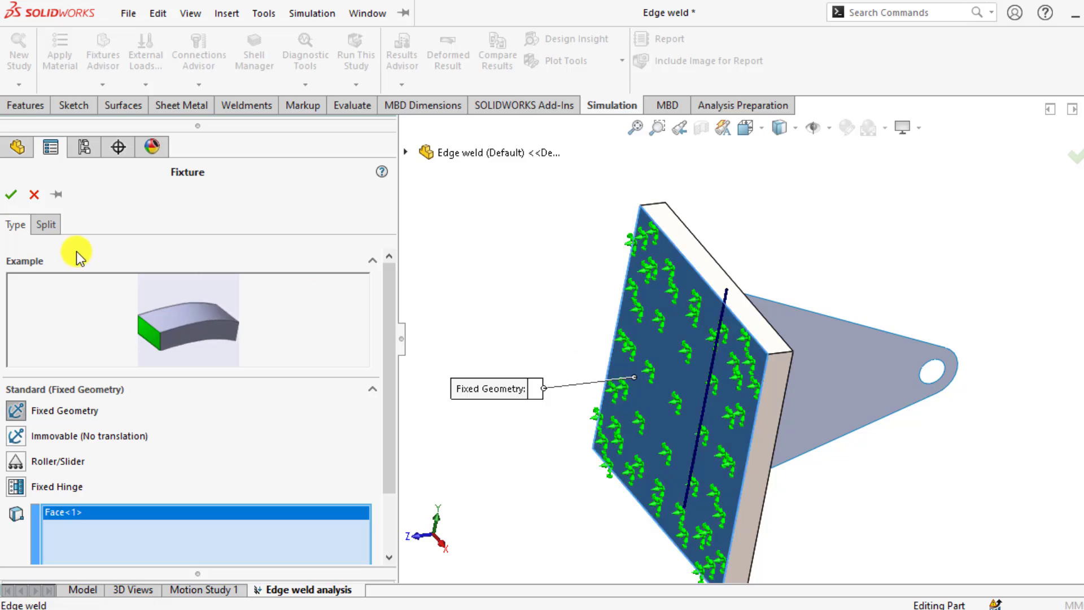
left_click(10, 195)
middle_click_drag(537, 358, 803, 436)
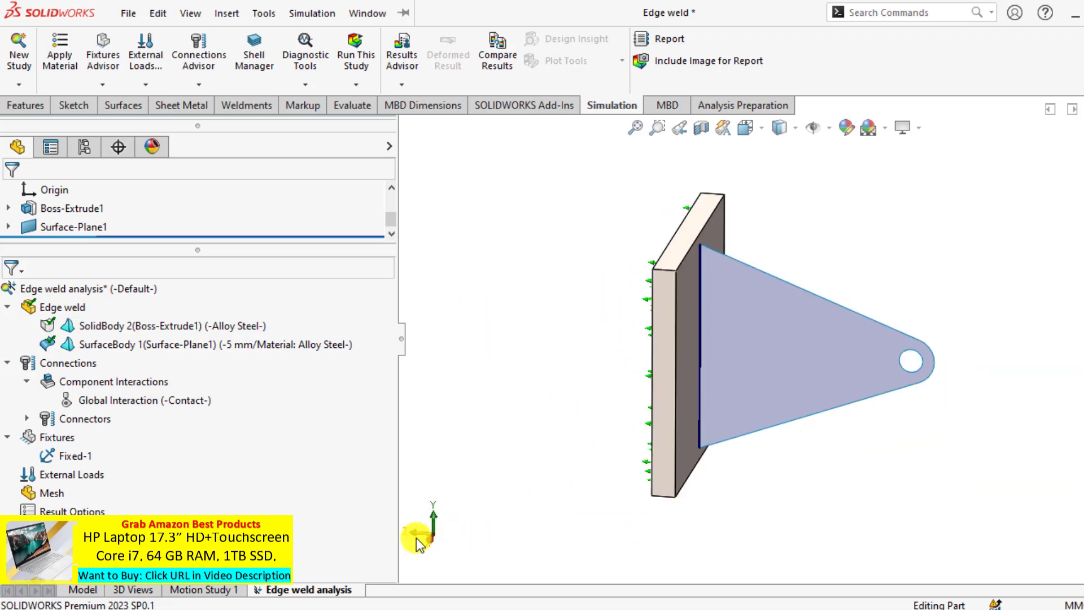
Add a force load on the edge of the lug hole
right_click(44, 475)
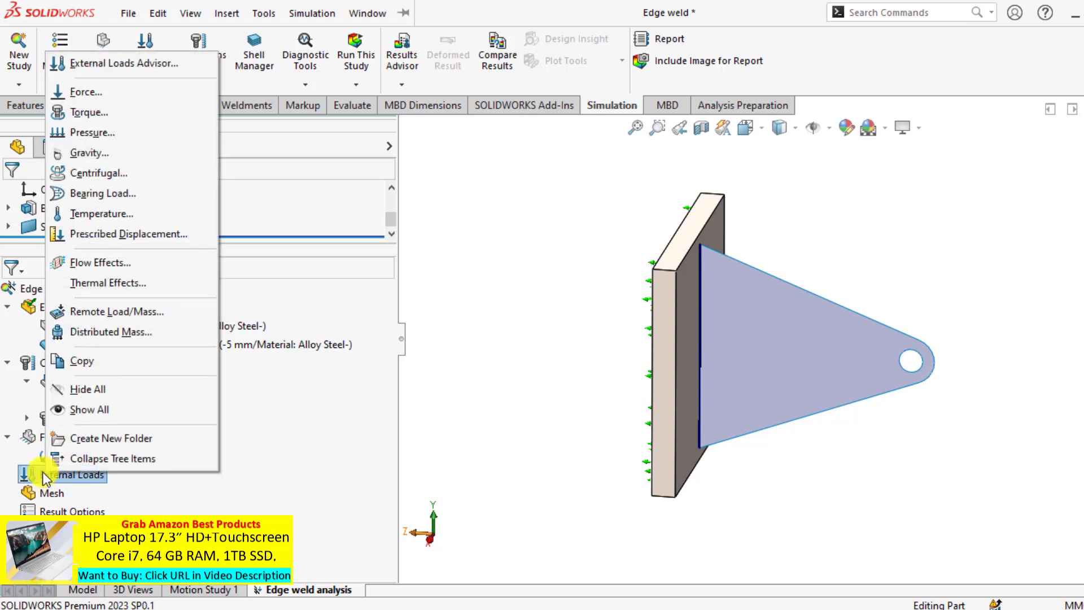
left_click(79, 92)
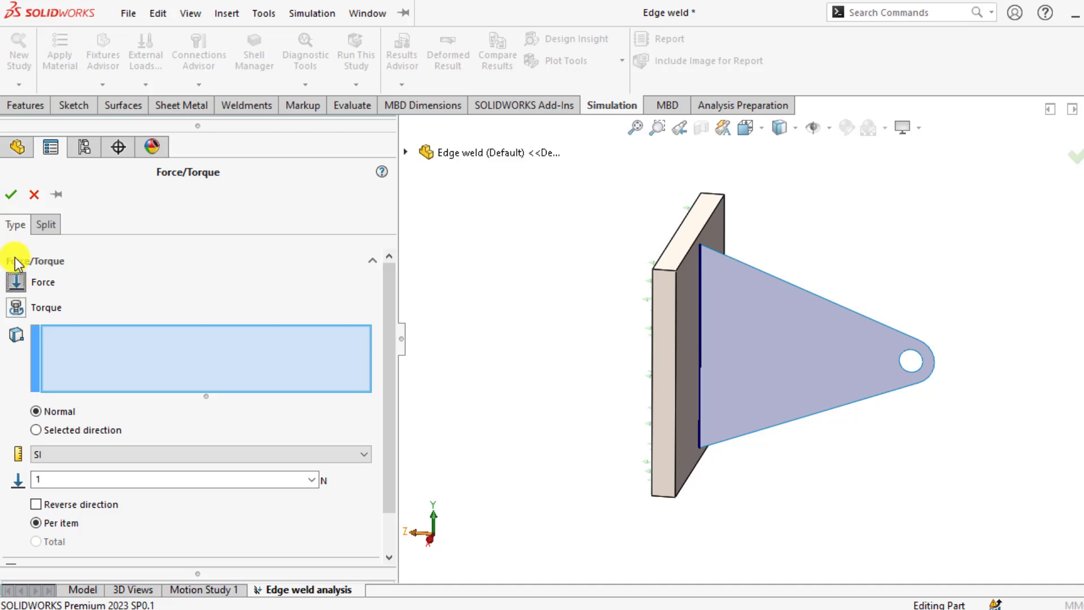
left_click(29, 289)
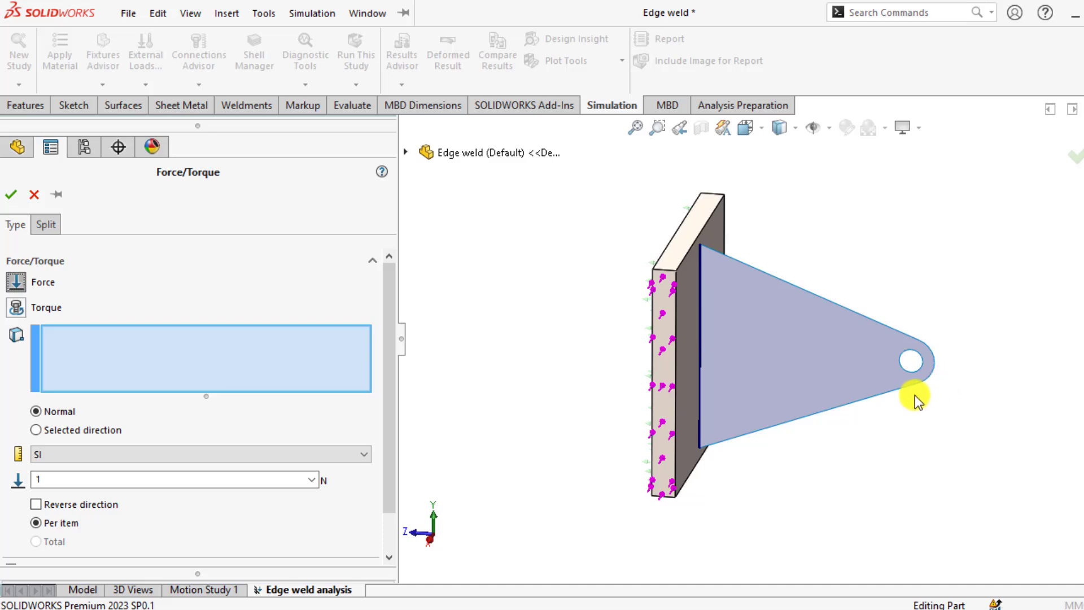
left_click(908, 374)
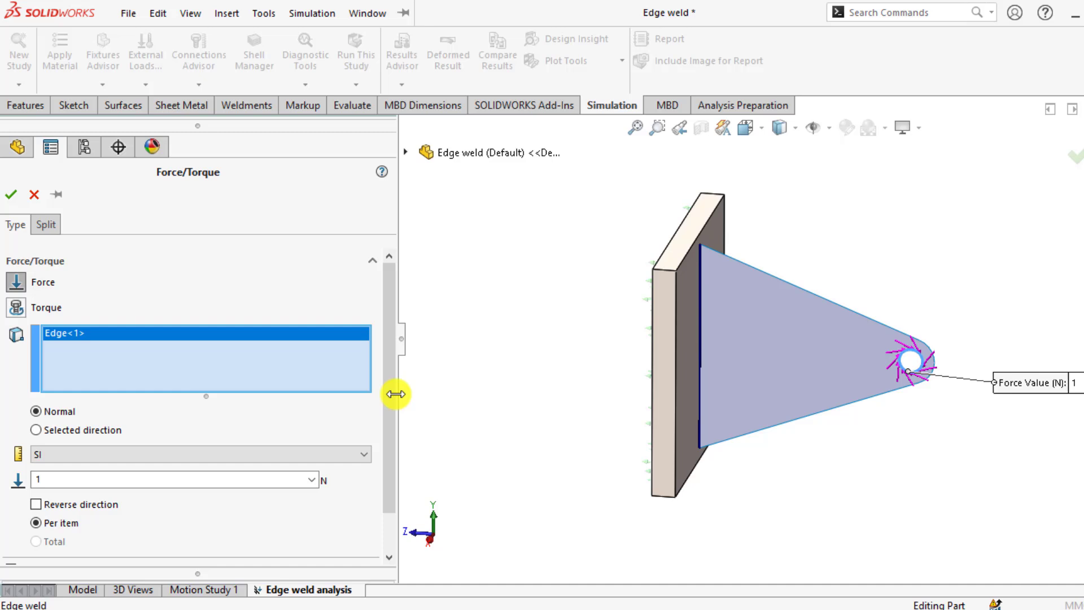
Direct the force along Right Plane Dir 1 with a 100 N magnitude
left_click(36, 430)
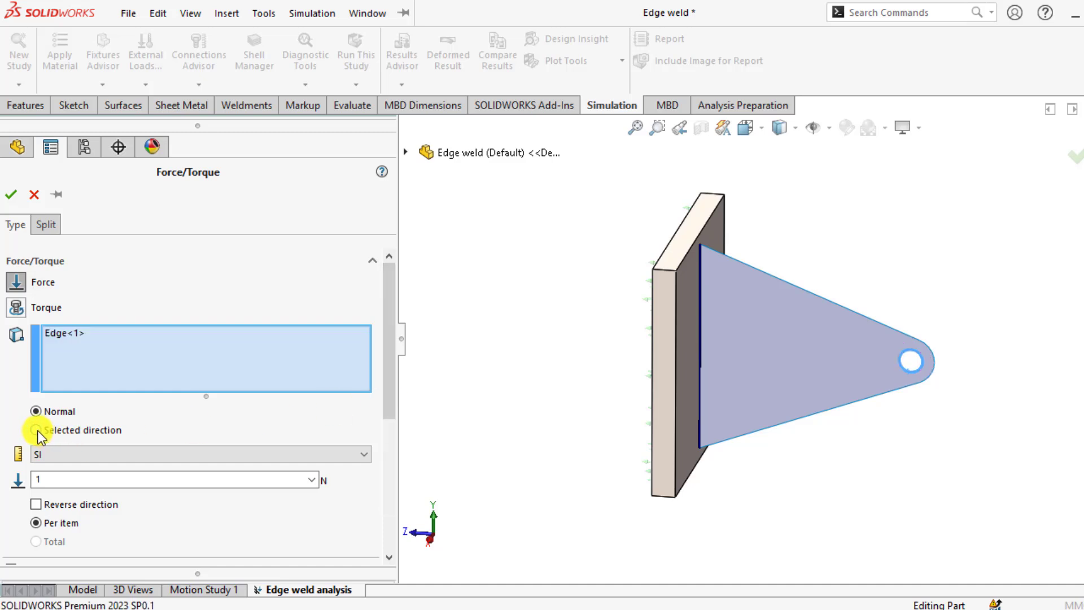
left_click(405, 153)
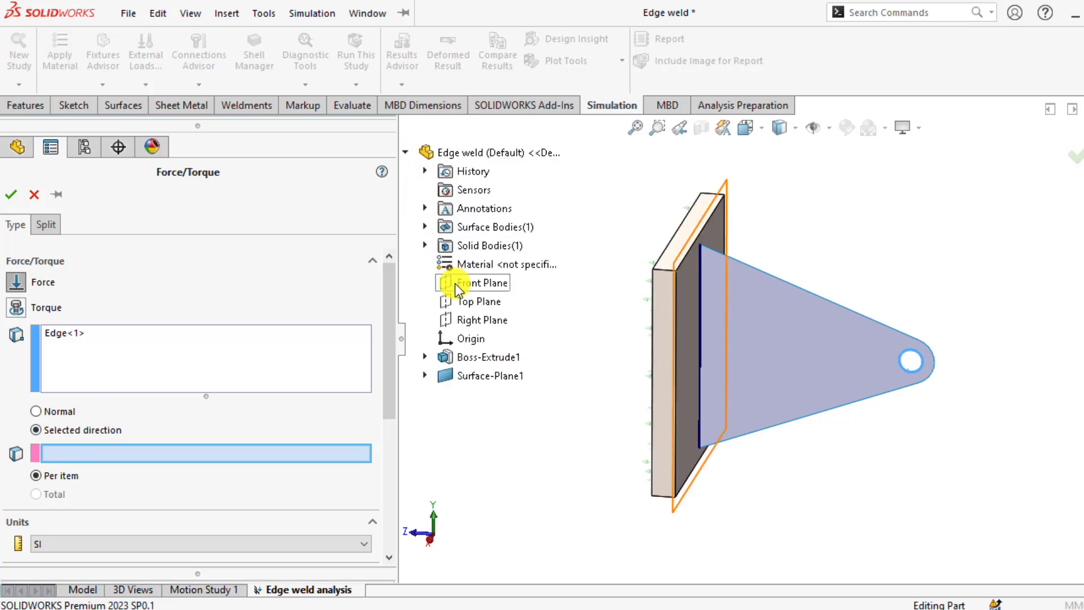
left_click(468, 320)
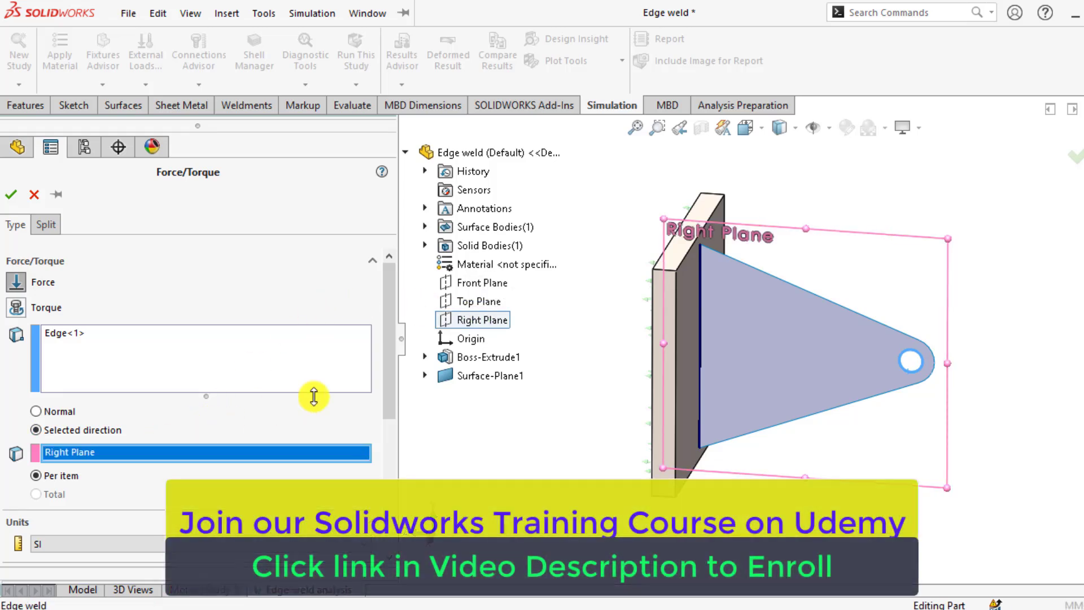
left_click_drag(387, 350, 374, 437)
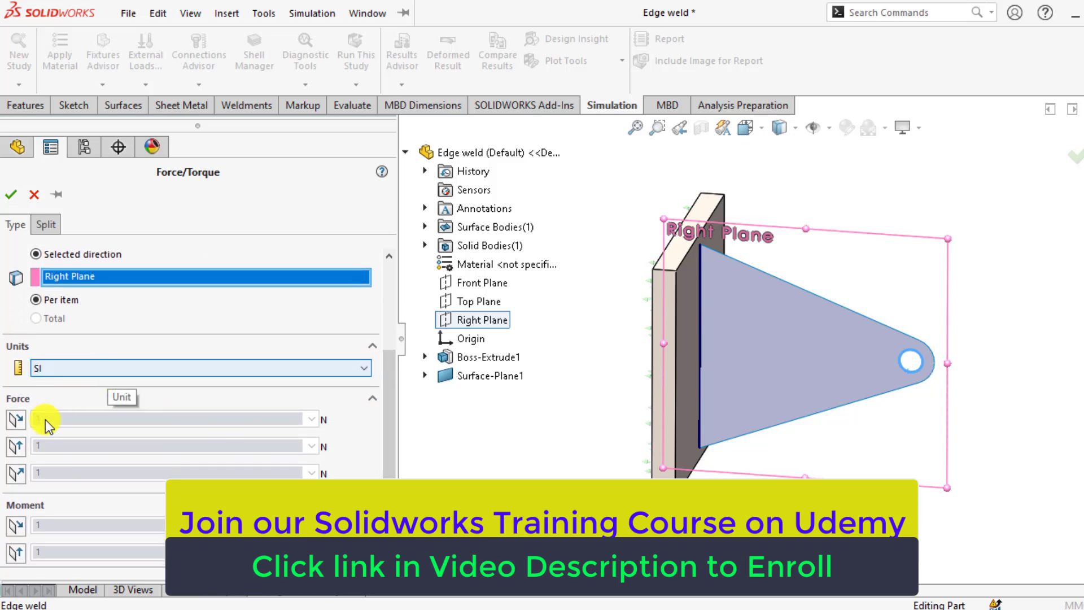
left_click(16, 419)
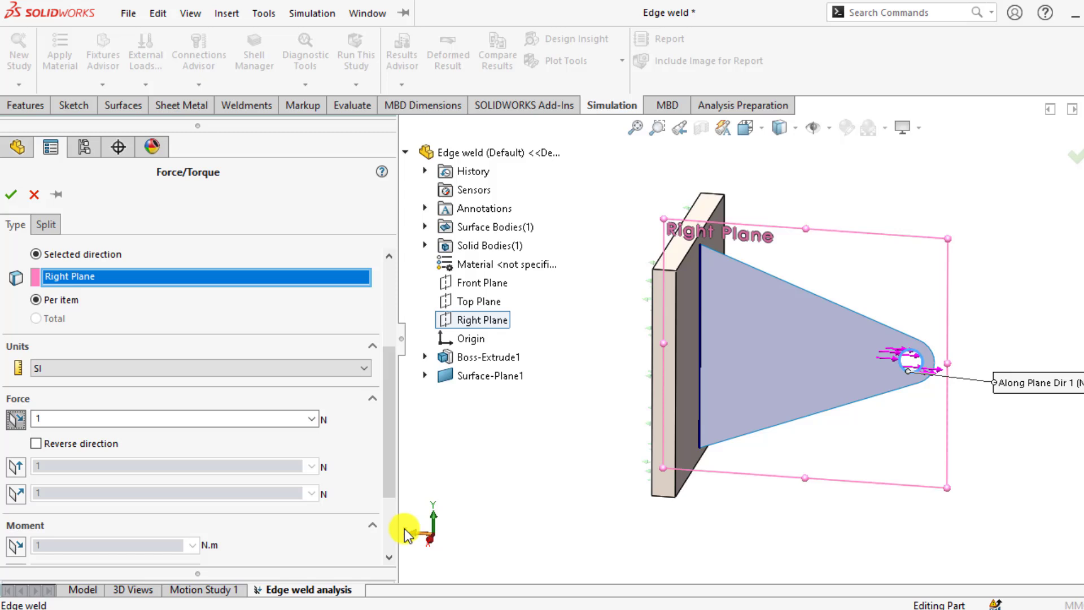
left_click(99, 415)
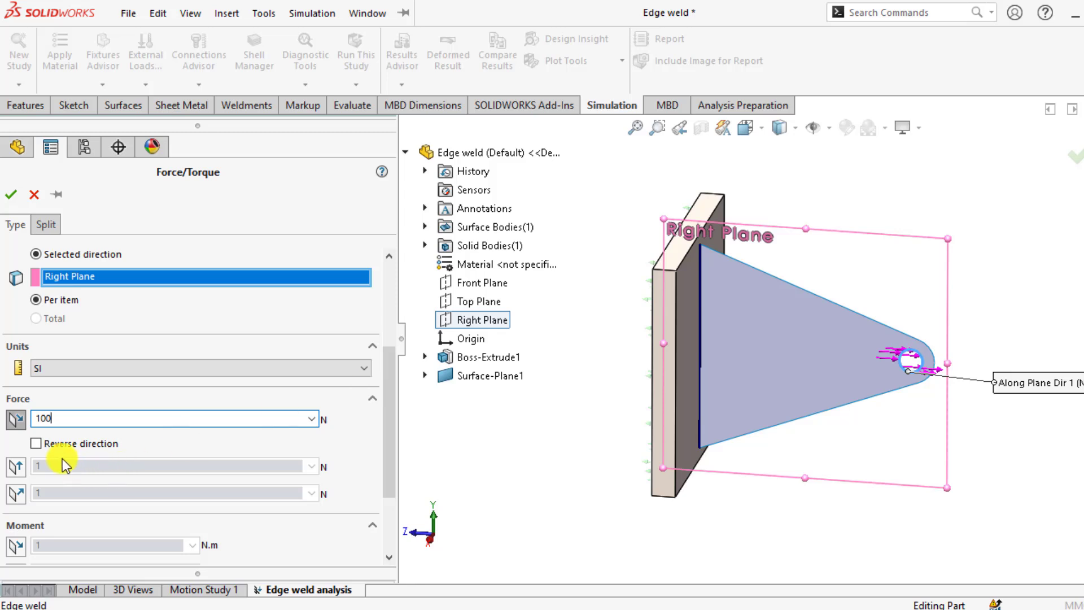
left_click(36, 442)
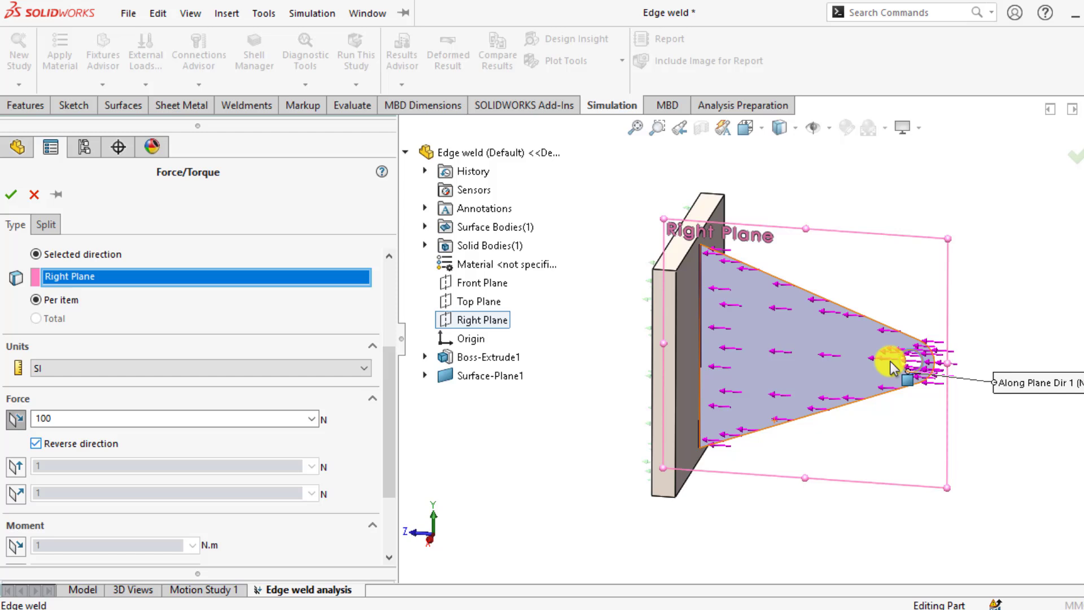
left_click(35, 442)
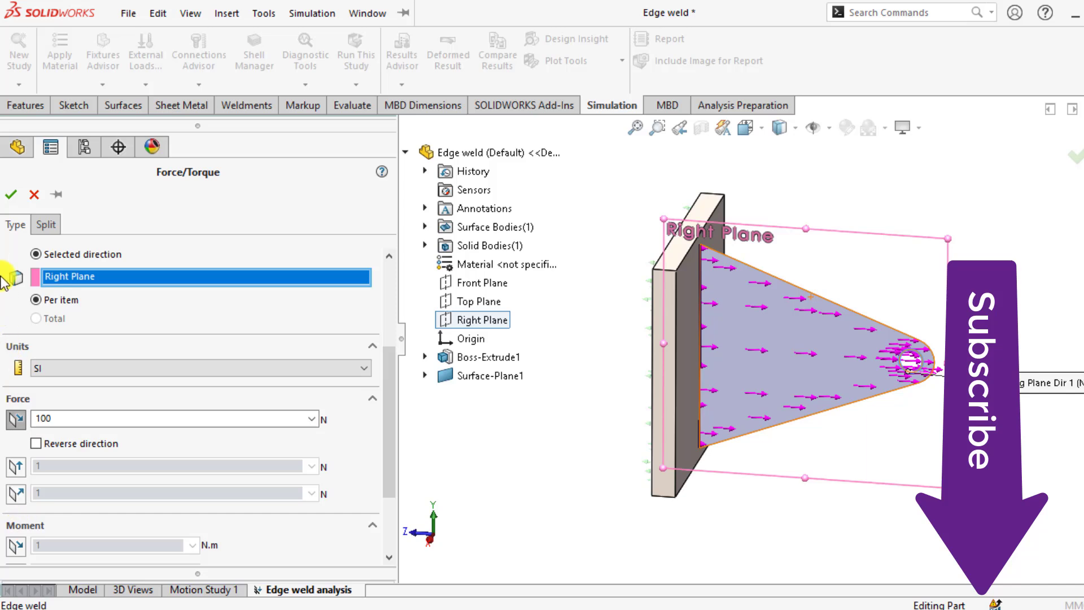
left_click(10, 195)
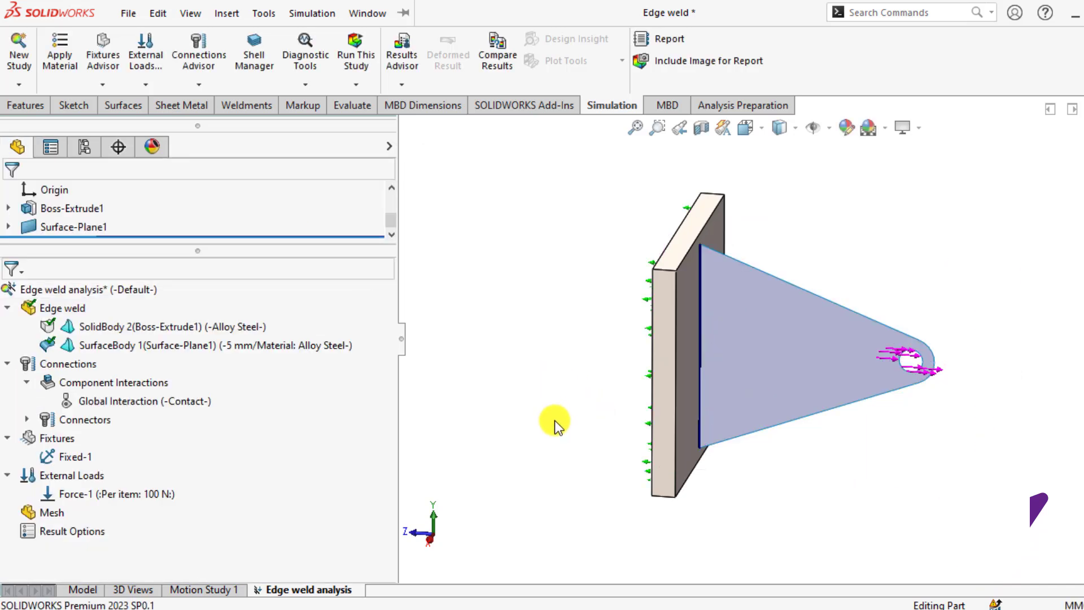
Mesh the plate and gusset using a curvature-based mesh
right_click(49, 512)
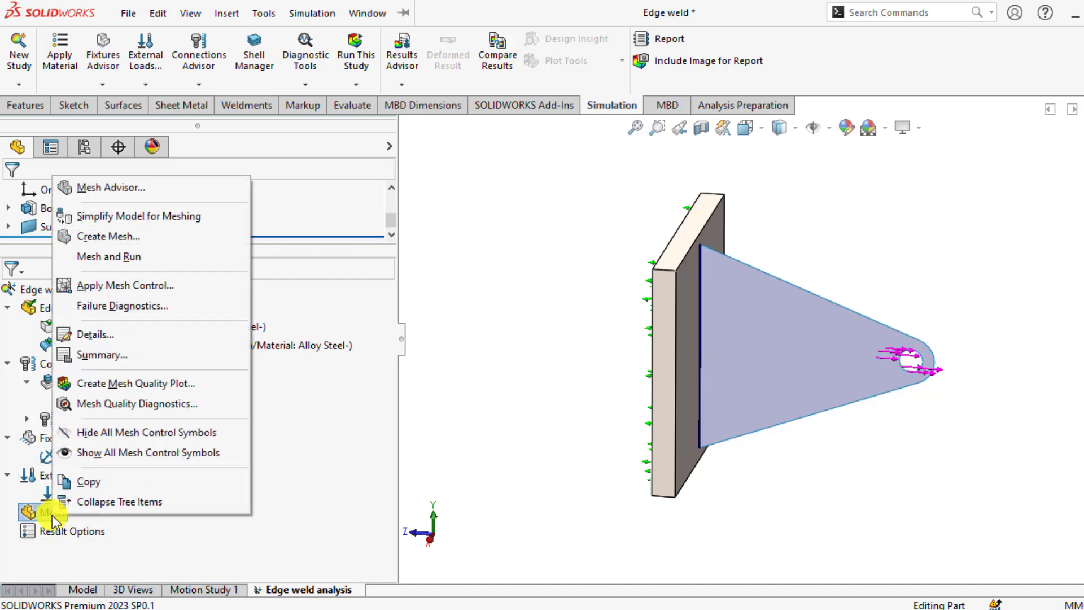
left_click(92, 235)
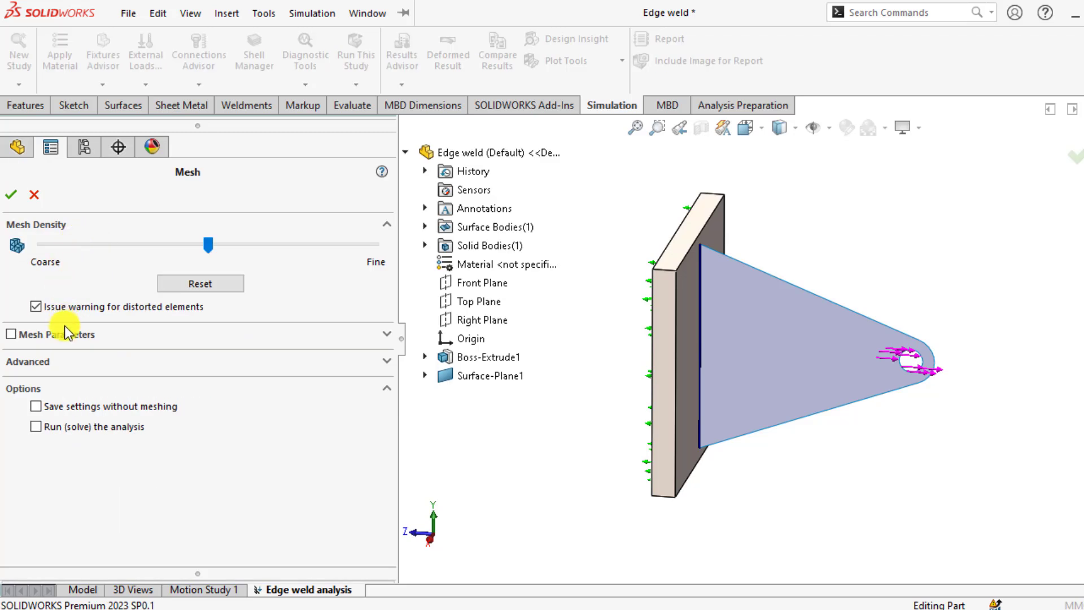
left_click(65, 334)
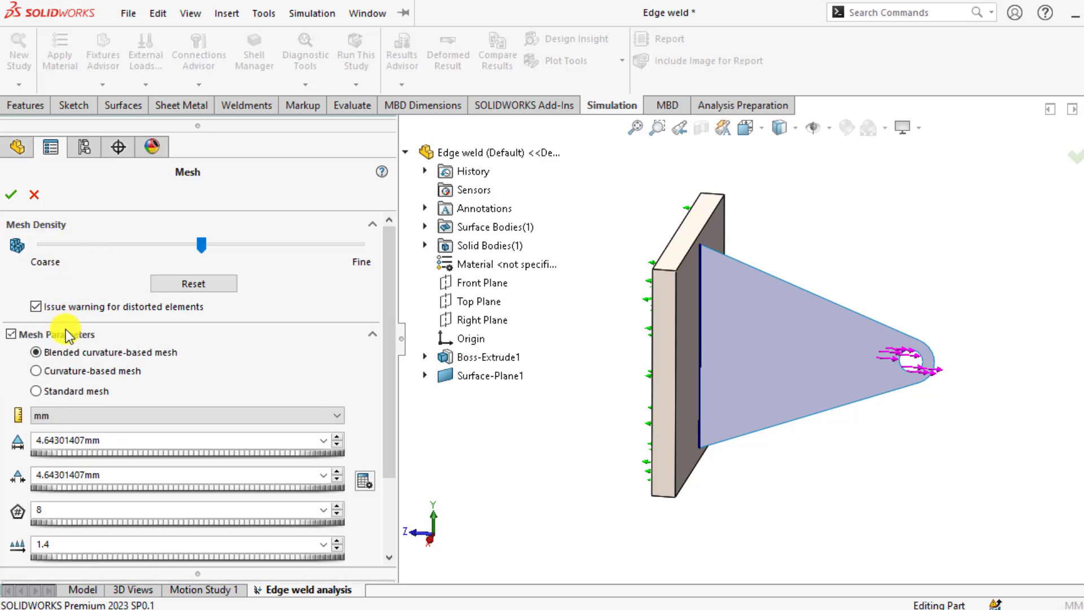
left_click(35, 370)
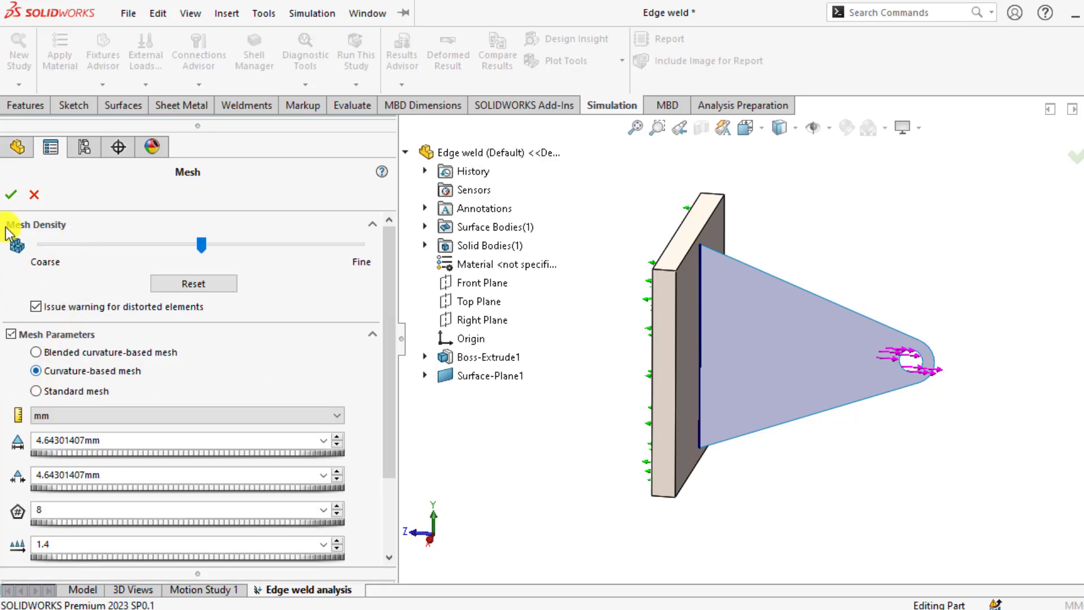
left_click(11, 194)
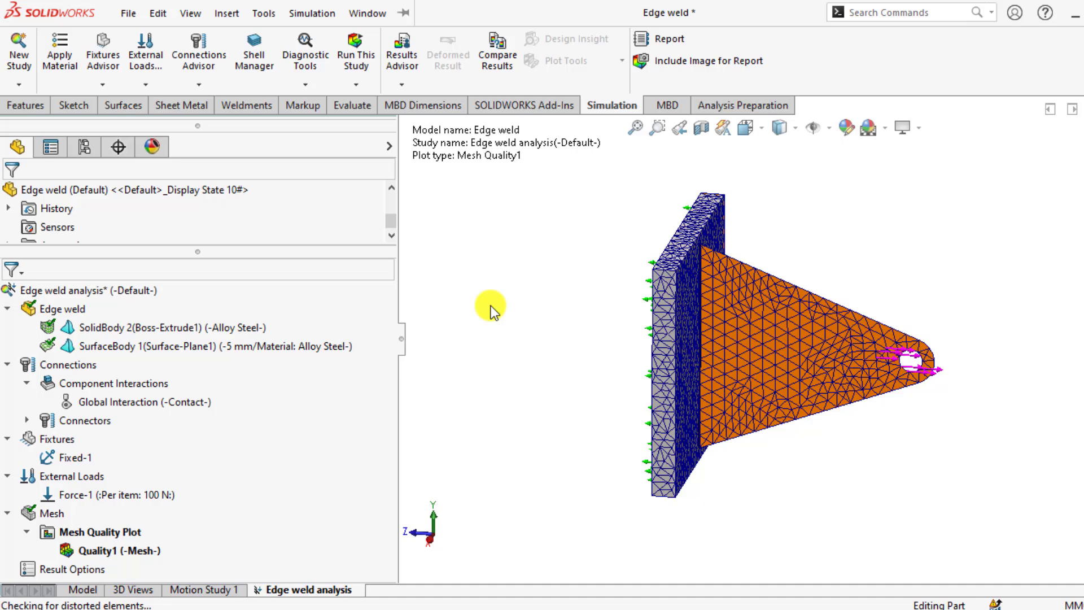
Run the study, producing the Stress1 von Mises plot peaking at 1.509e+06 N/m^2
left_click(357, 61)
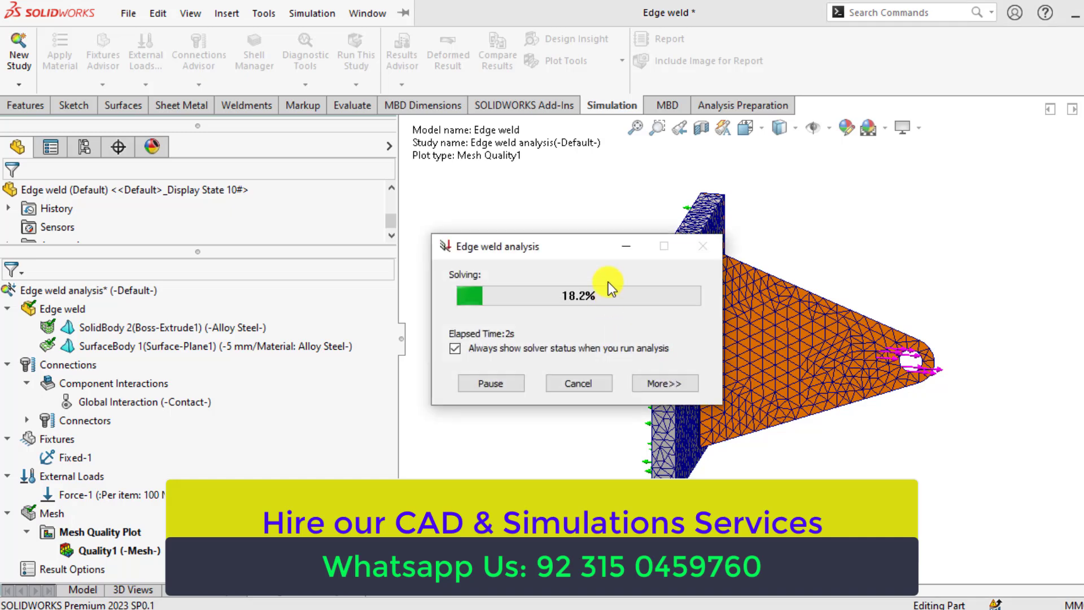
left_click_drag(591, 246, 412, 328)
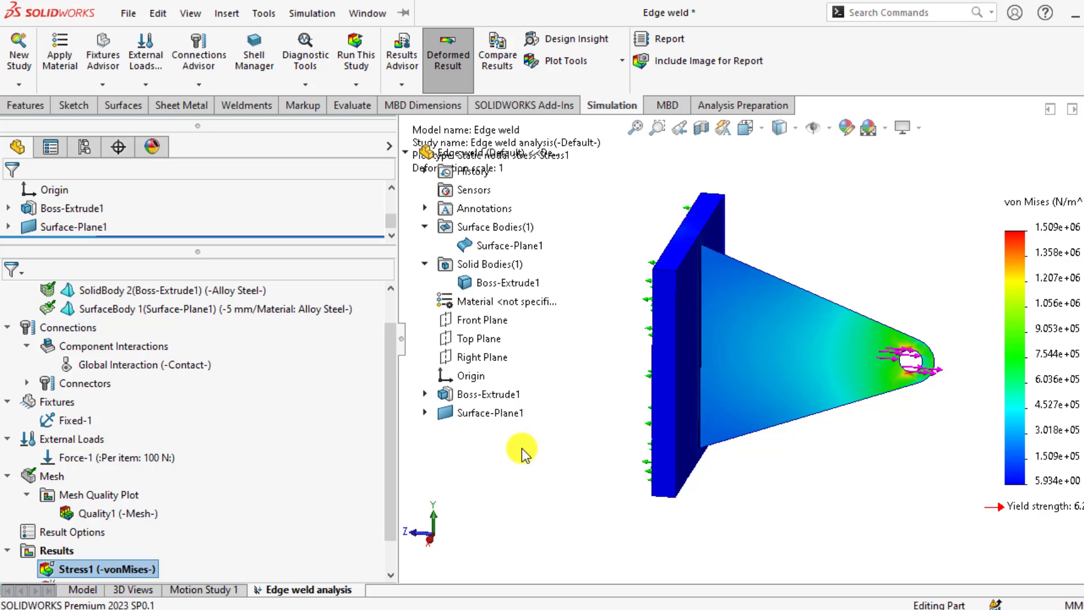
Edit Stress1 to show N/mm^2 (MPa) units with floating-format legend values, peaking at 1.509
double_click(1041, 243)
right_click(70, 569)
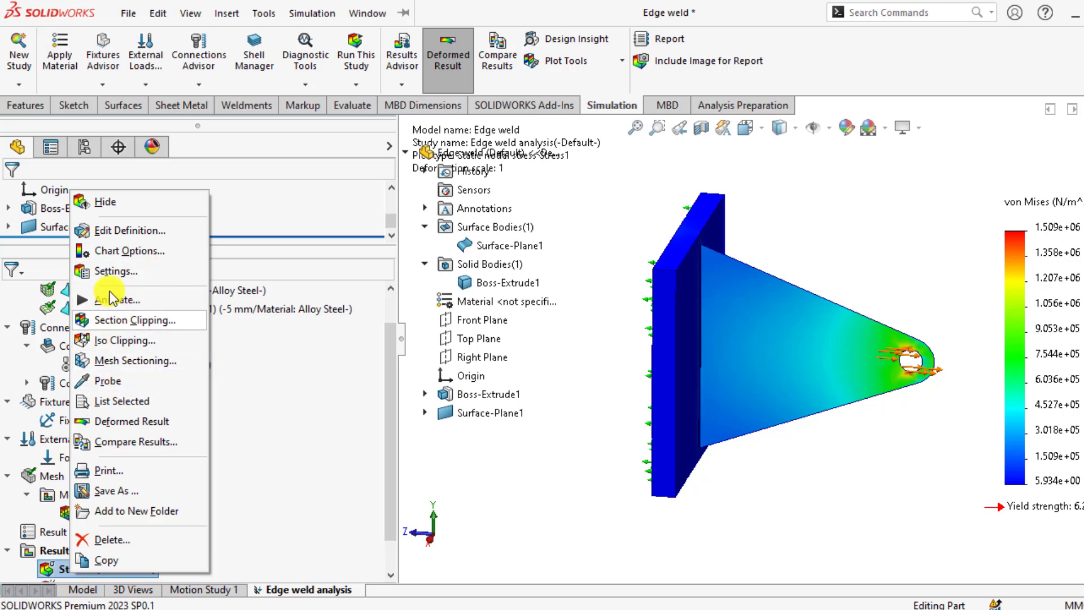
left_click(124, 230)
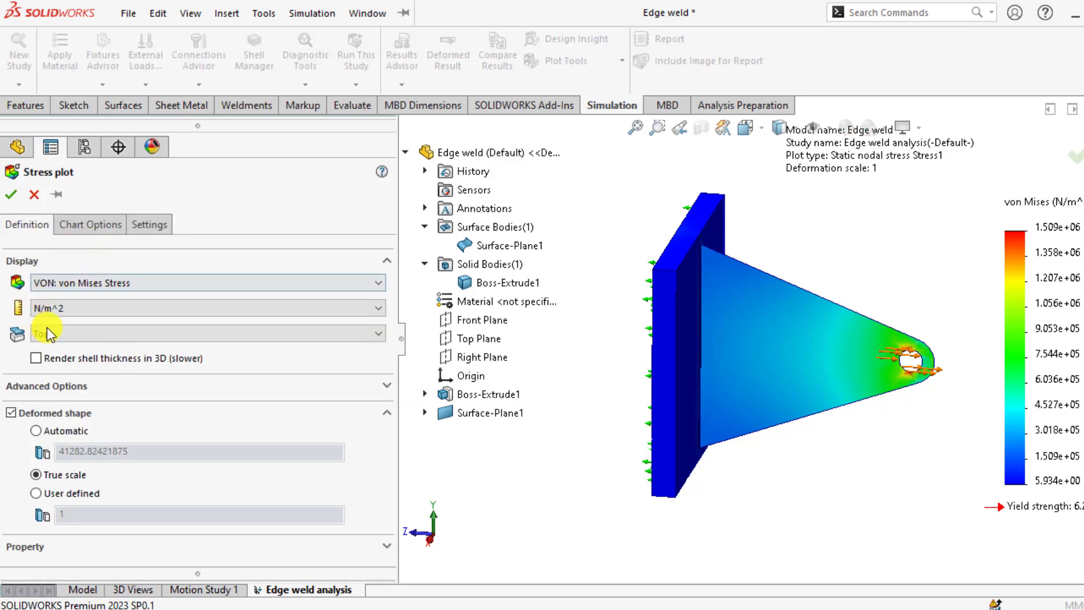
left_click(66, 310)
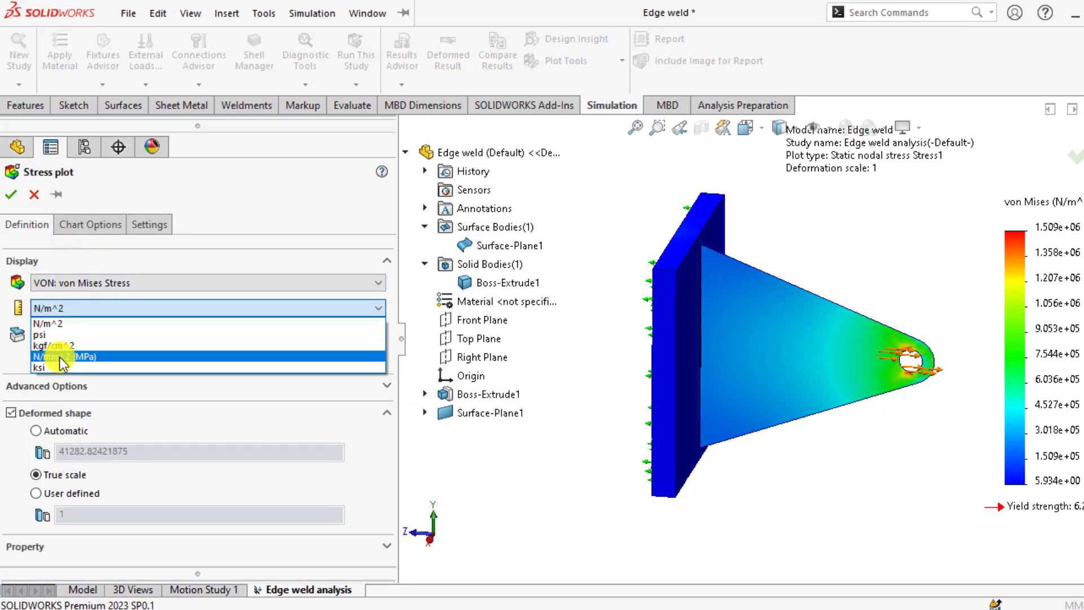
left_click(60, 357)
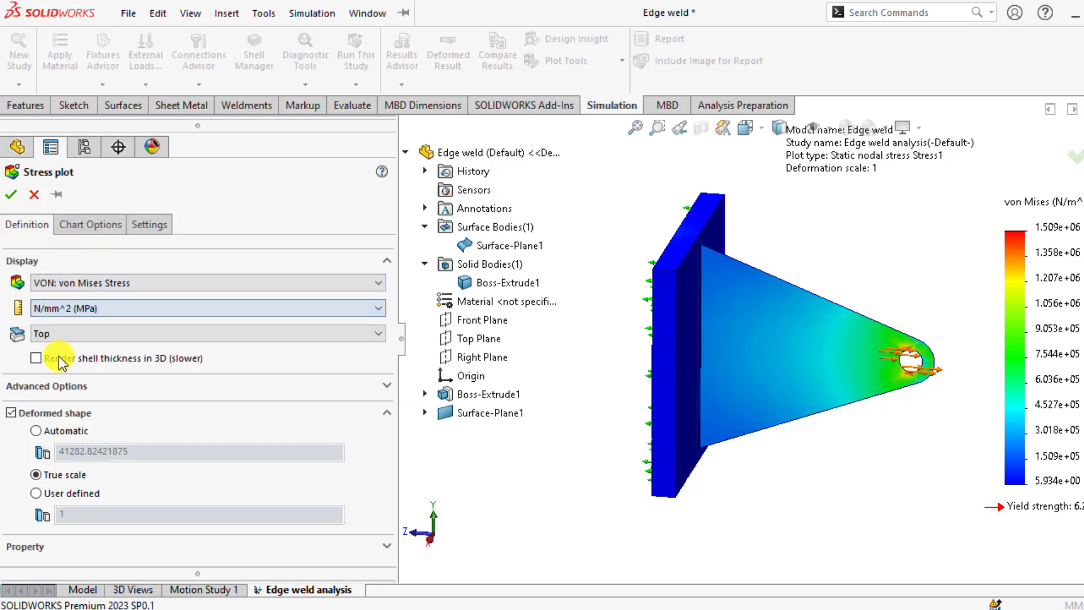
left_click(83, 231)
left_click_drag(394, 342, 386, 451)
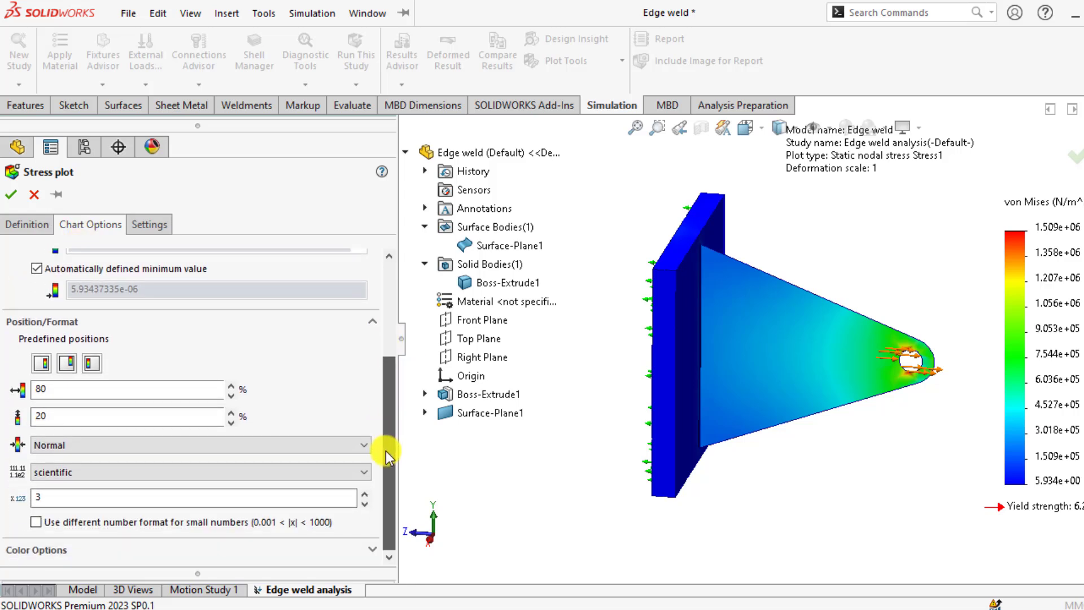
left_click(147, 472)
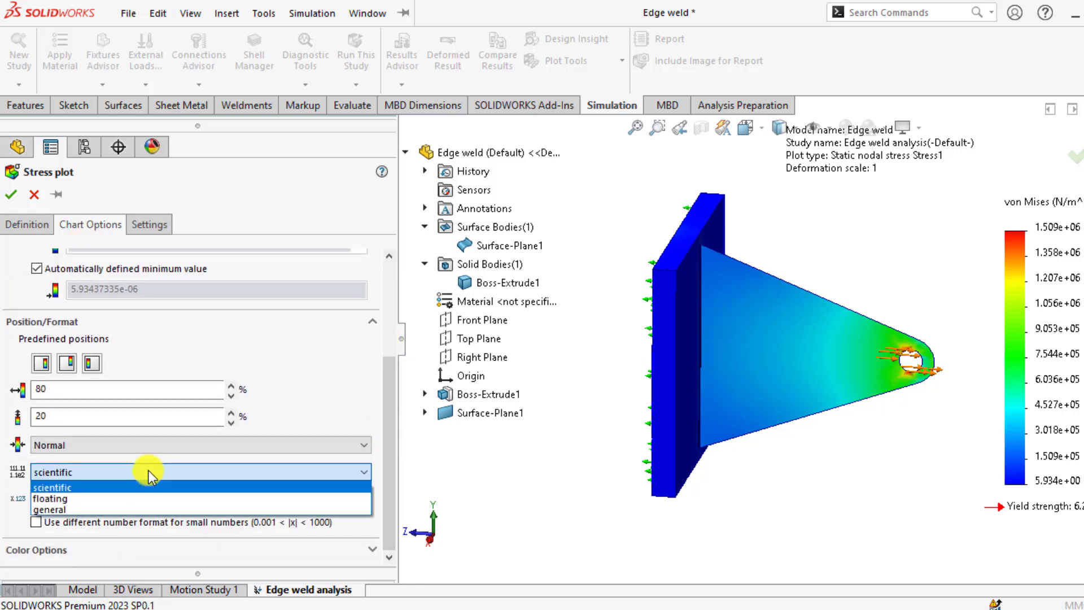
left_click(80, 498)
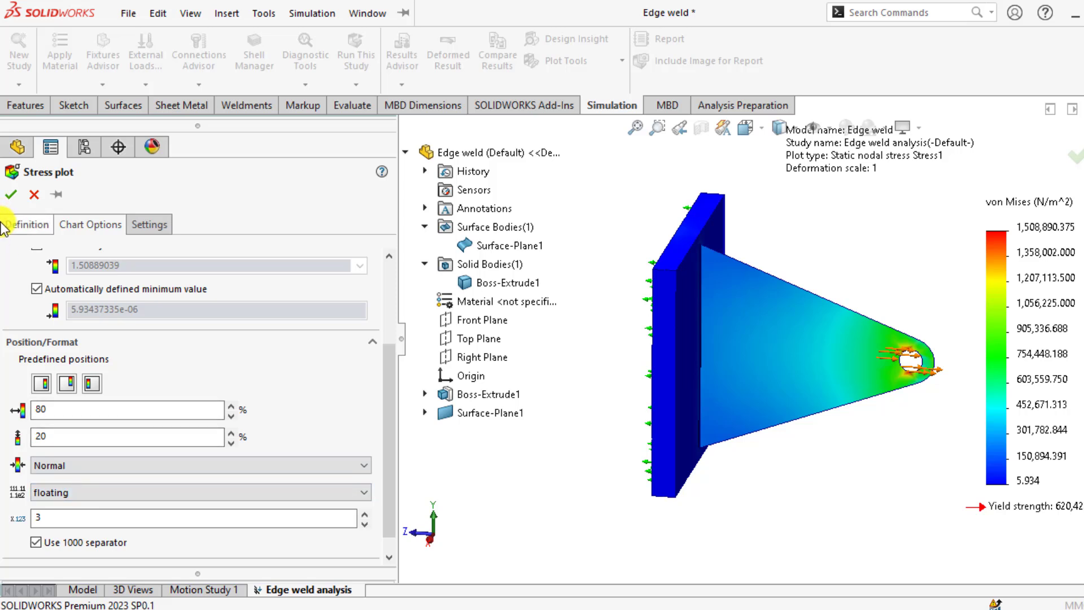
left_click(10, 197)
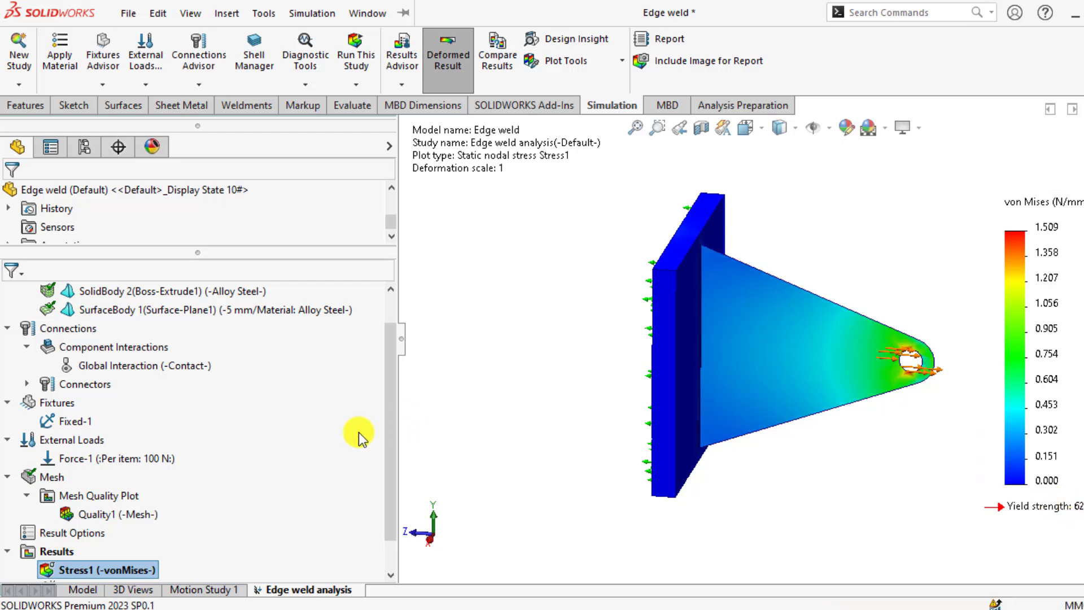
Raise Force-1 to 1000 N and re-solve, giving a 15.089 N/mm^2 stress peak
right_click(133, 459)
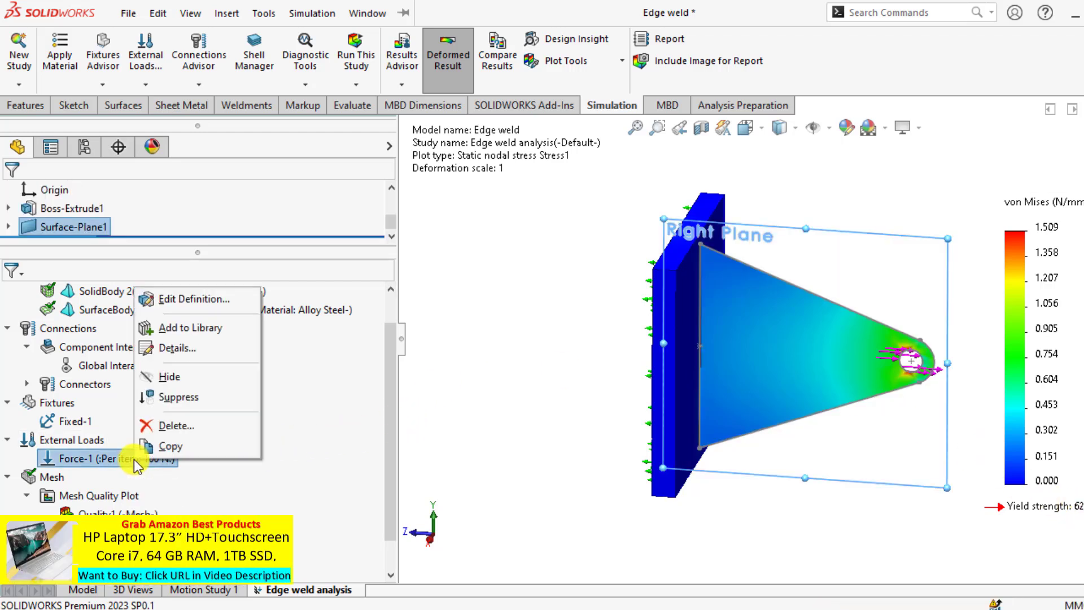
left_click(174, 300)
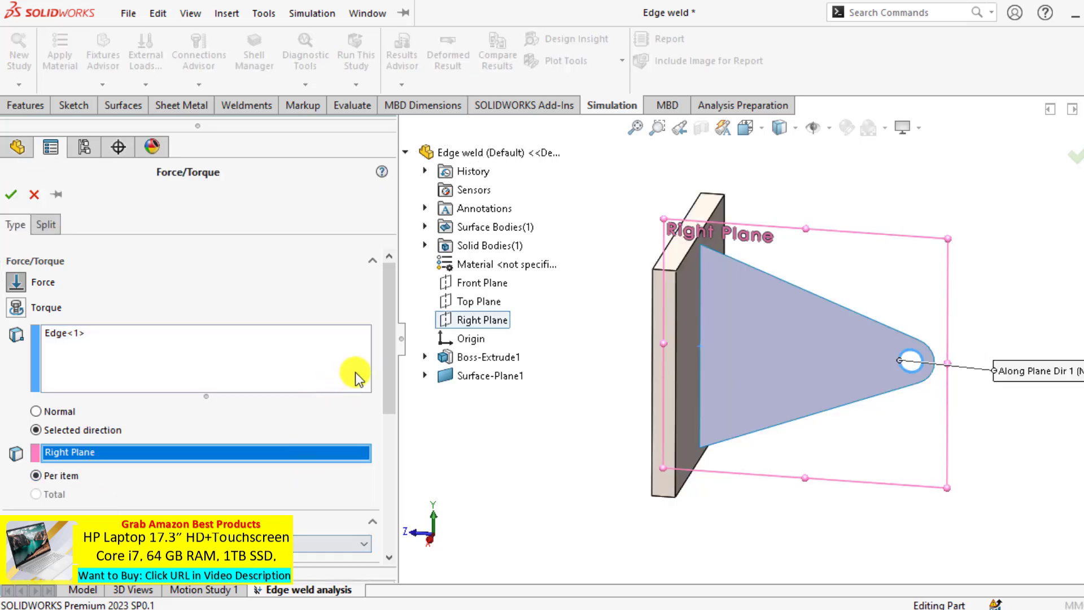
left_click_drag(385, 367, 378, 441)
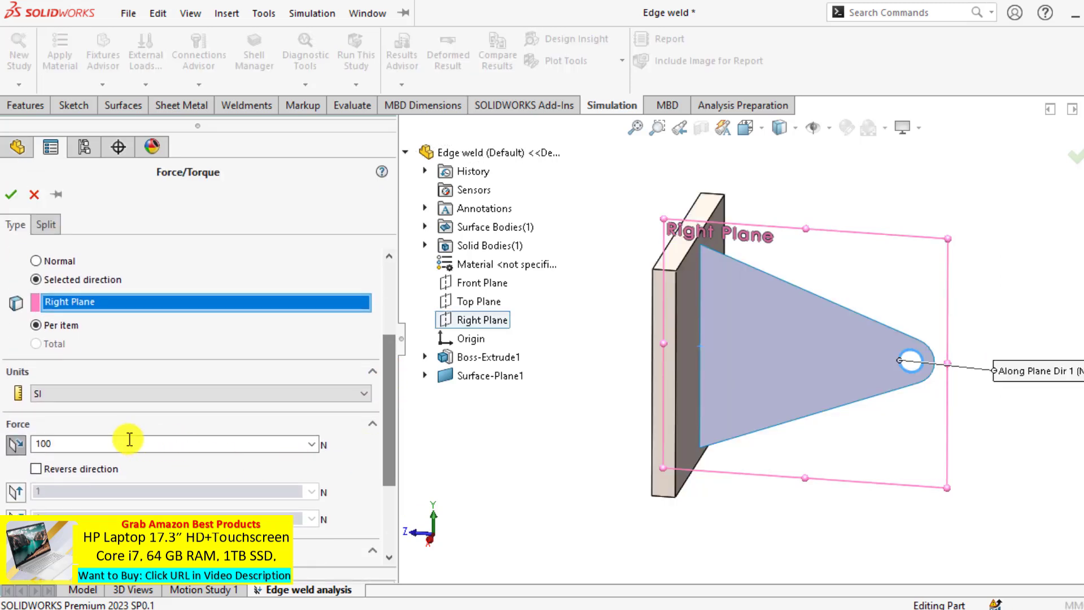
left_click(90, 447)
type("0")
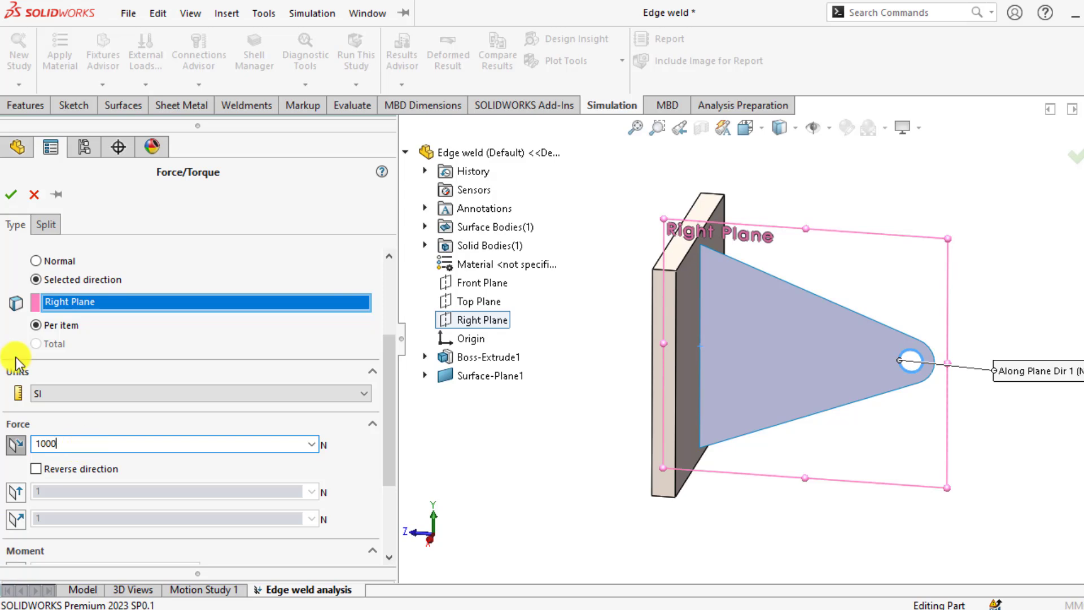
left_click(11, 195)
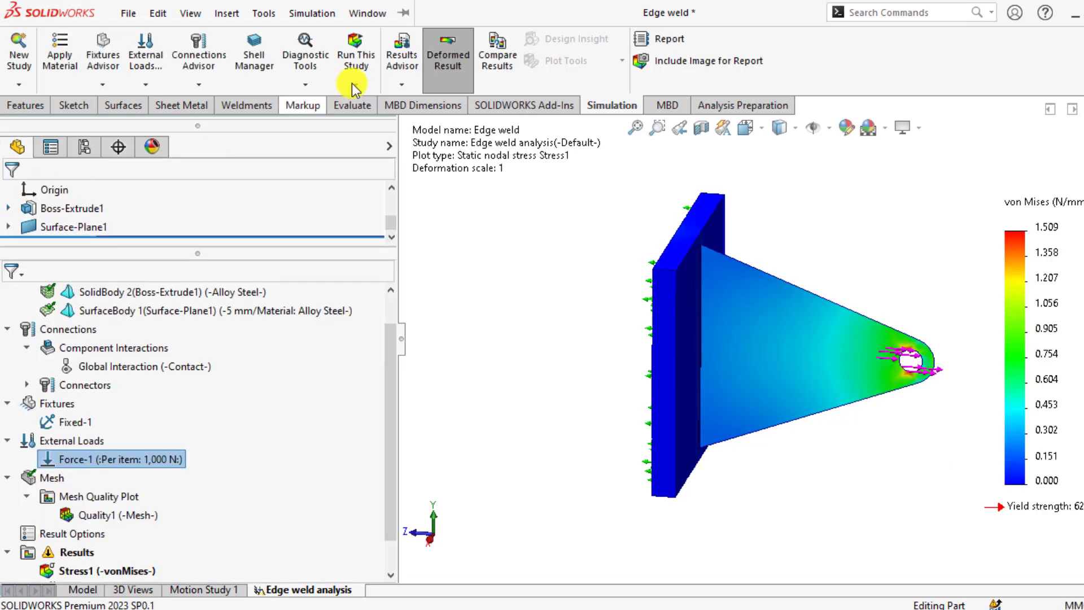
left_click(354, 56)
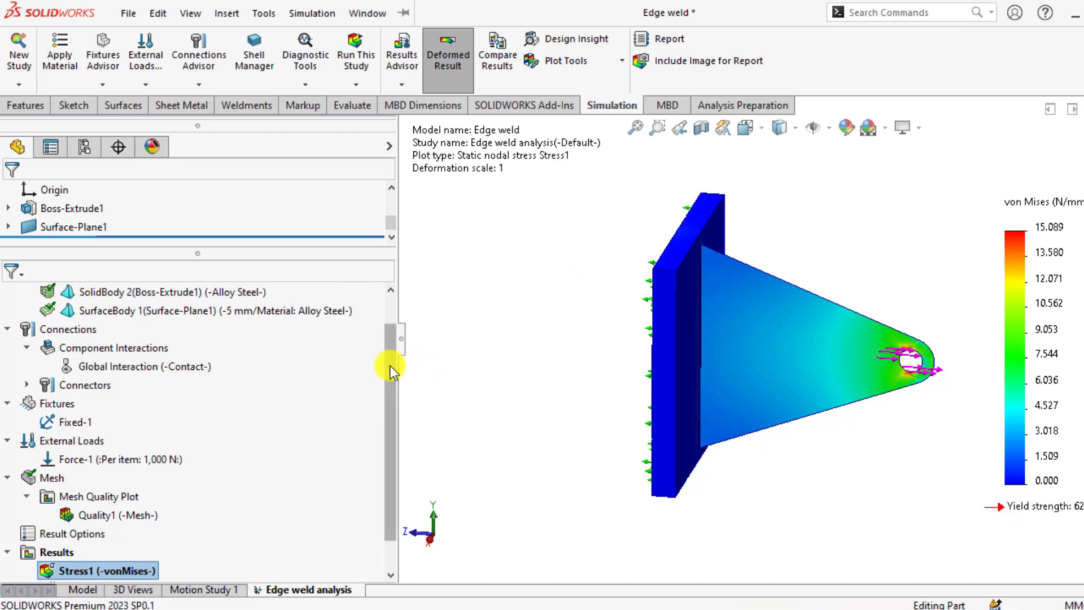
List the weld results for Edge Weld Connector-1, with weld size peaking at 0.10456 mm
left_click_drag(391, 365, 385, 382)
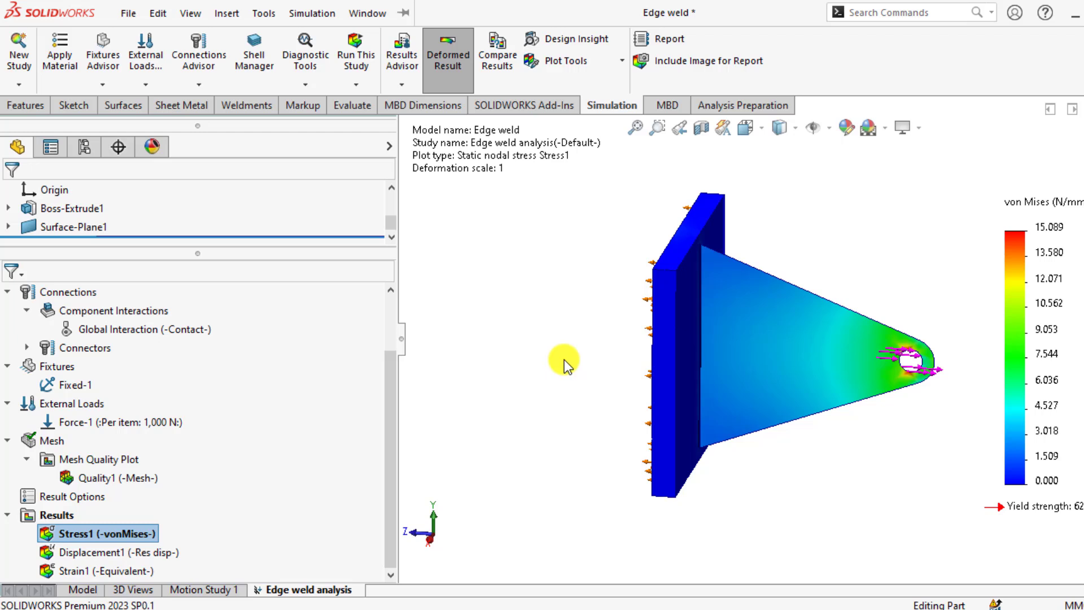
right_click(28, 517)
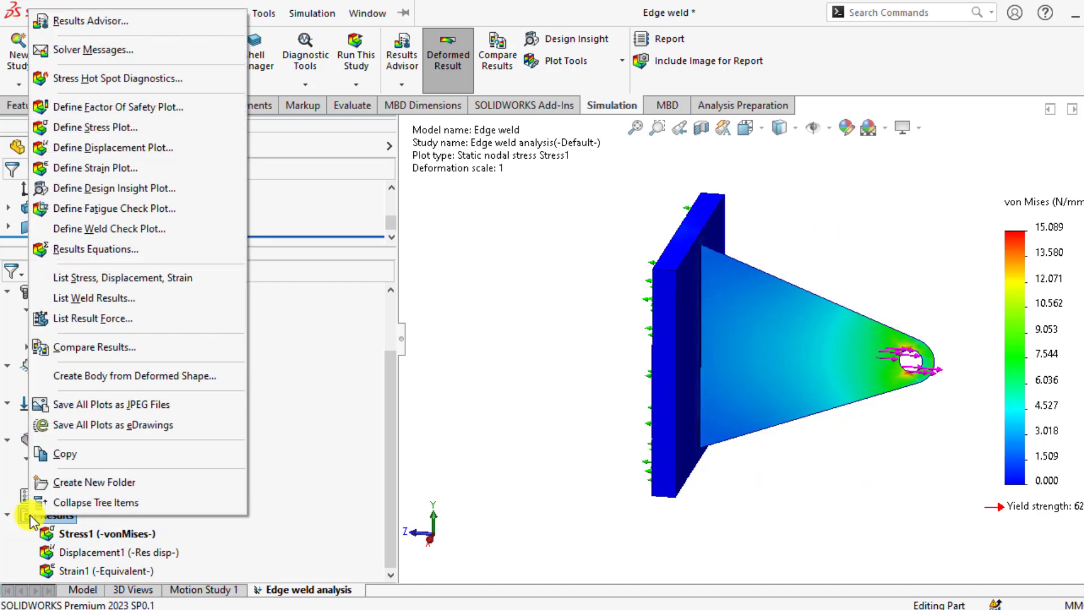
left_click(89, 298)
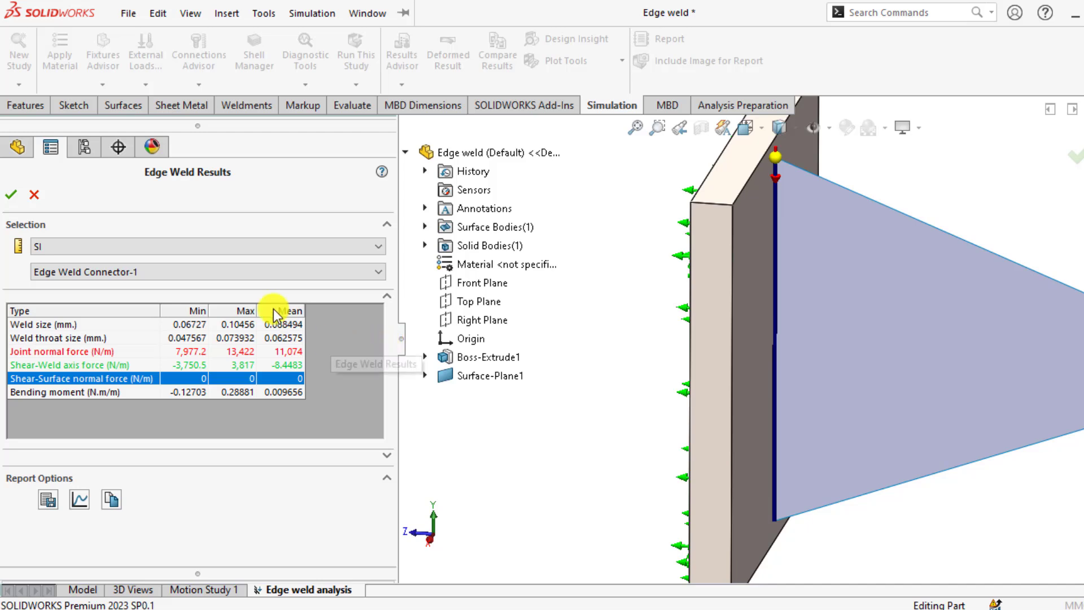
left_click(276, 272)
left_click(277, 272)
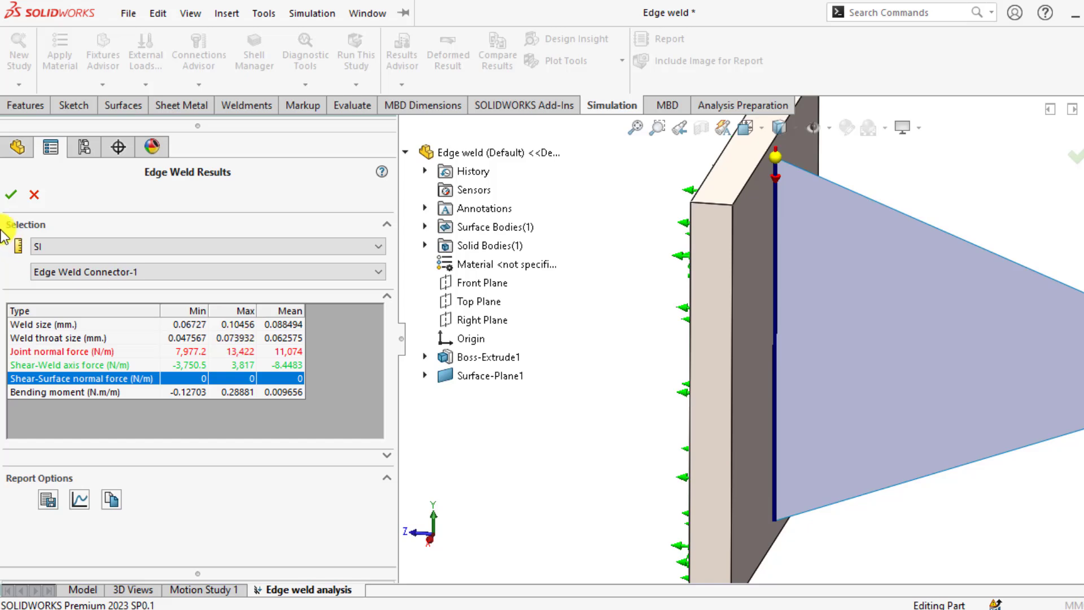
Close the weld results table and change Force-1 to 10,000 N
left_click(11, 194)
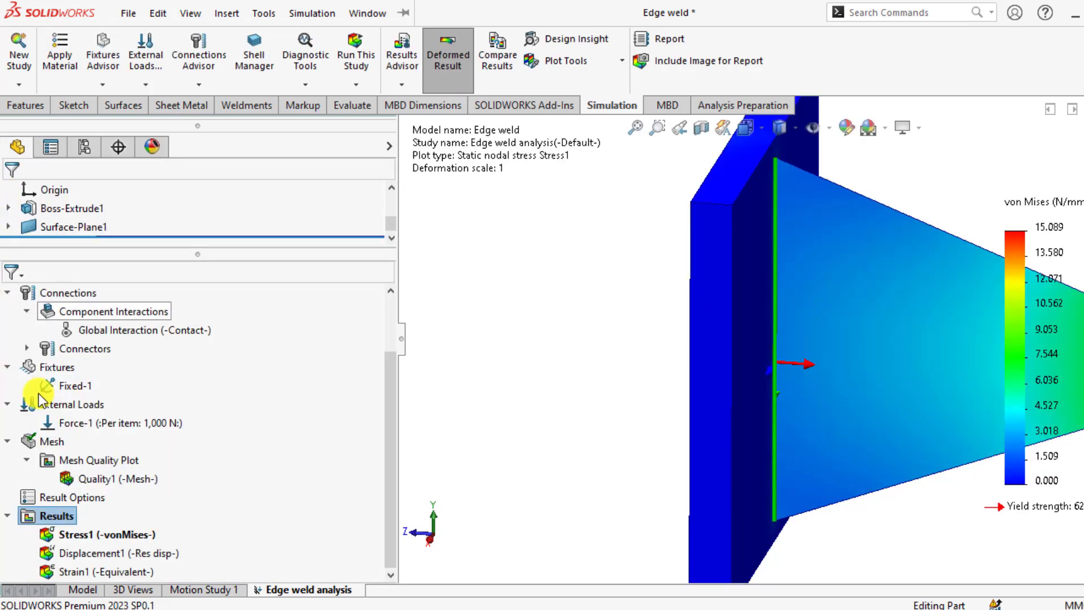
right_click(93, 419)
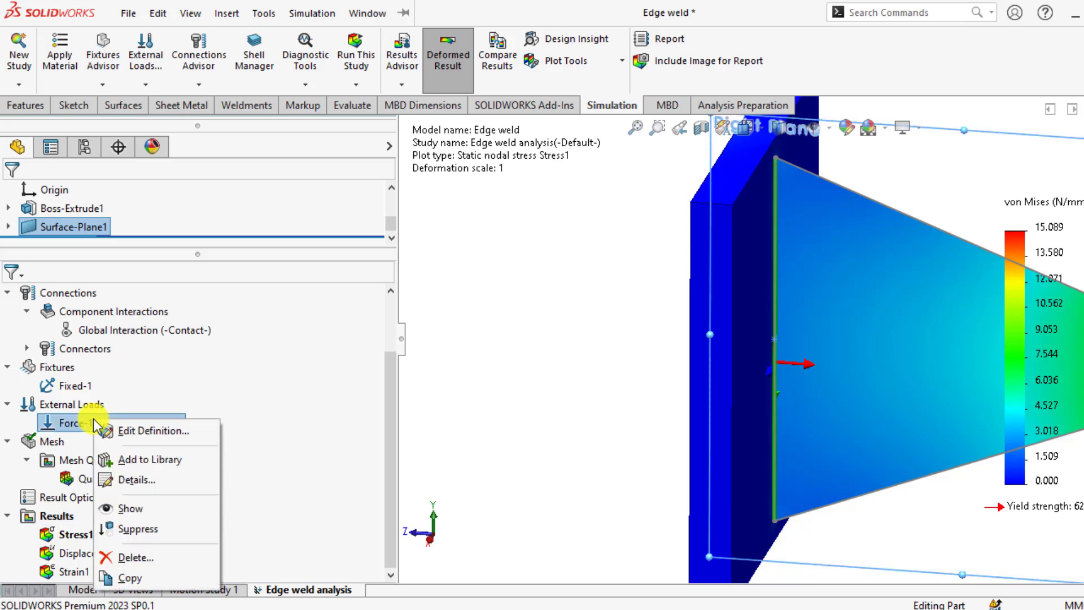
left_click(128, 432)
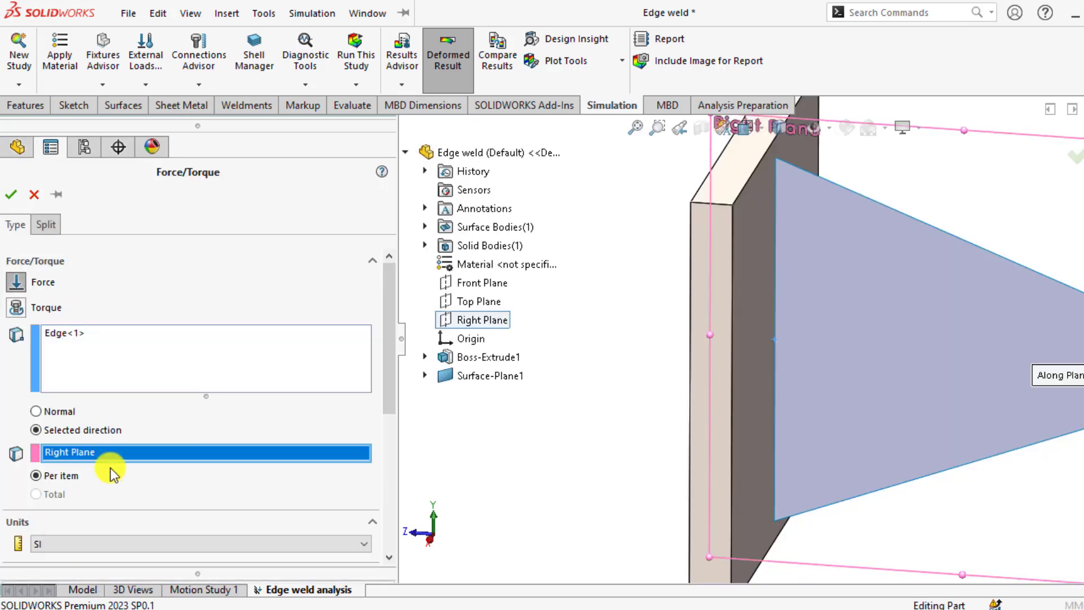
scroll(385, 333, "down", 5)
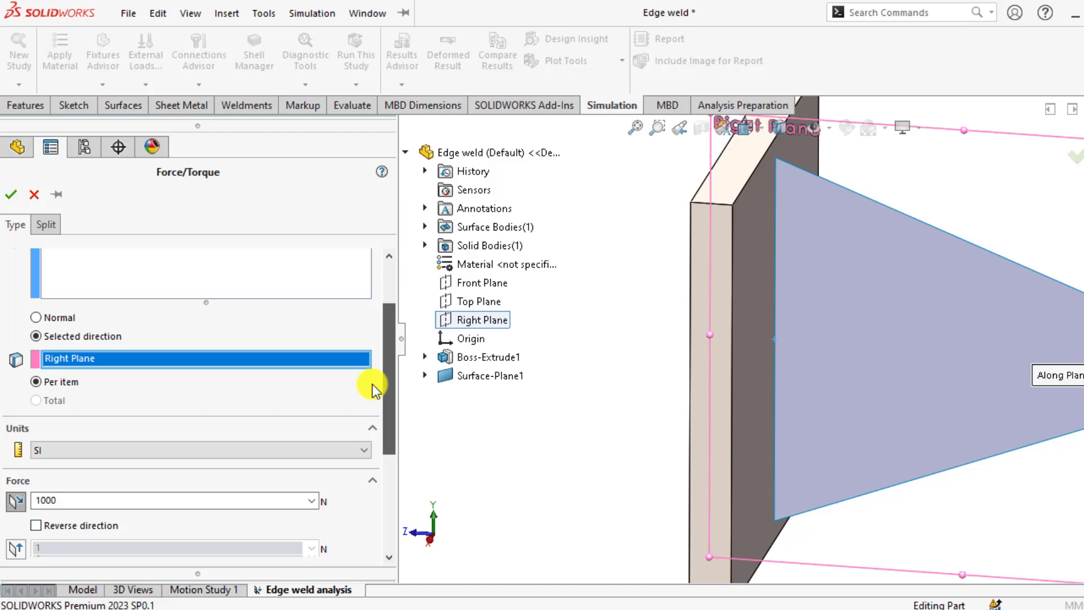
left_click(53, 421)
left_click(62, 418)
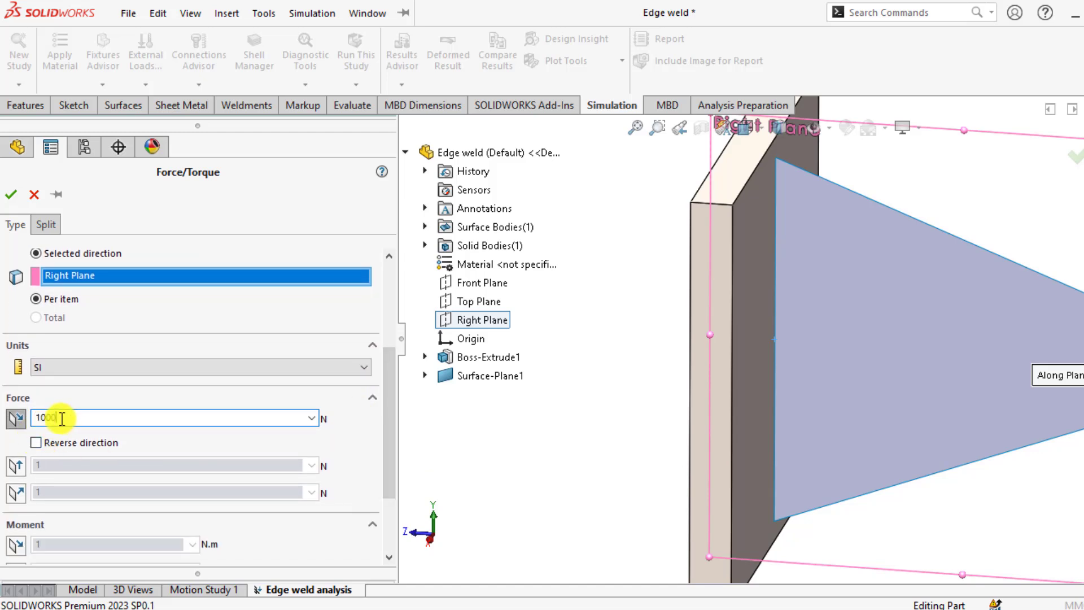
type("0")
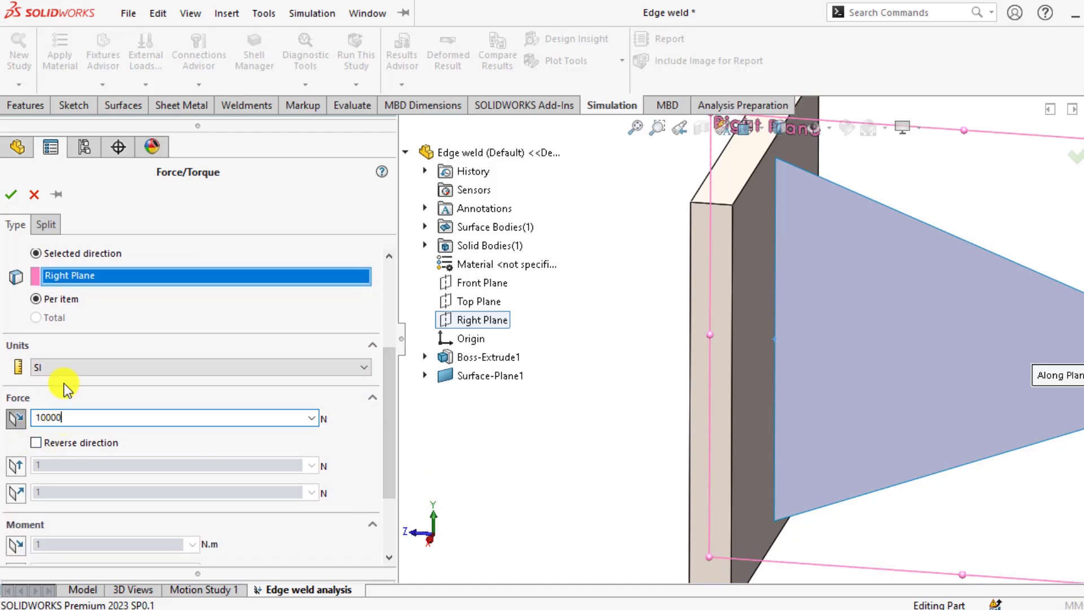
left_click(11, 194)
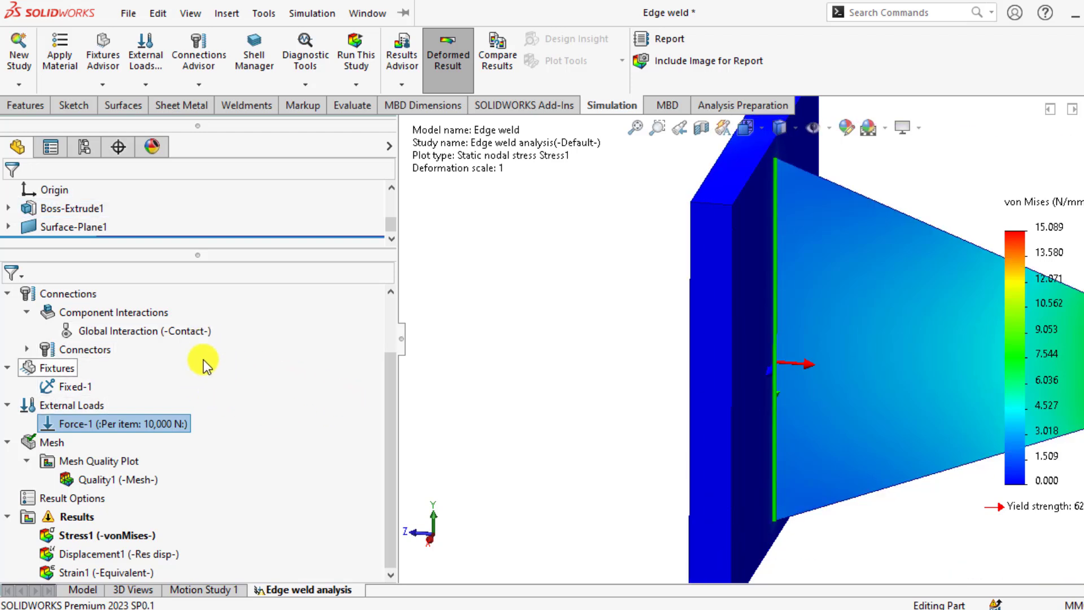
Set Edge Weld Connector-1's estimated weld size to 1 mm, keeping the E60 electrode
left_click(26, 349)
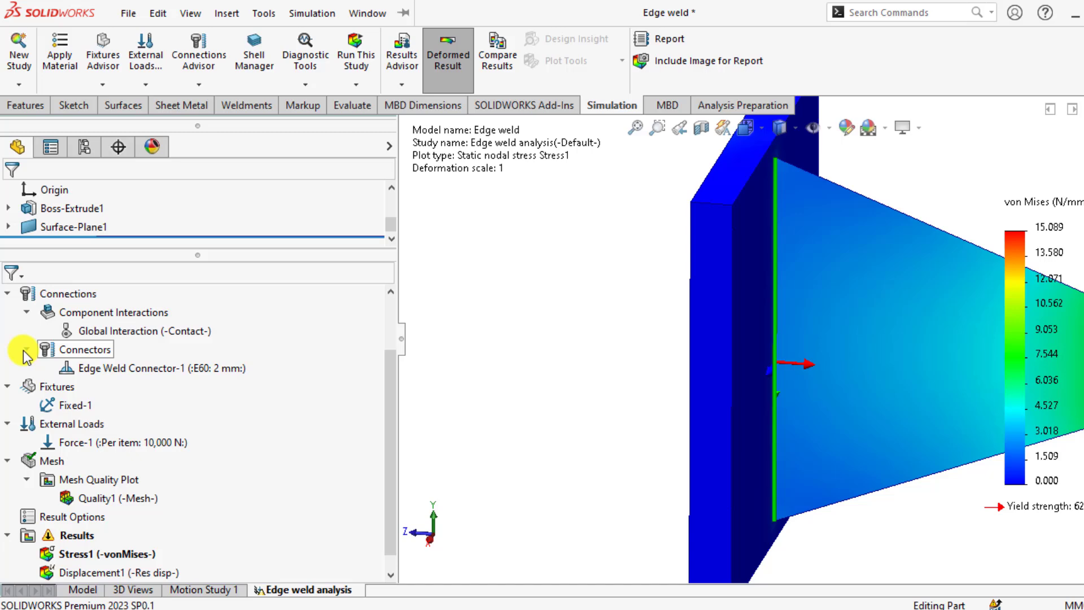
right_click(127, 369)
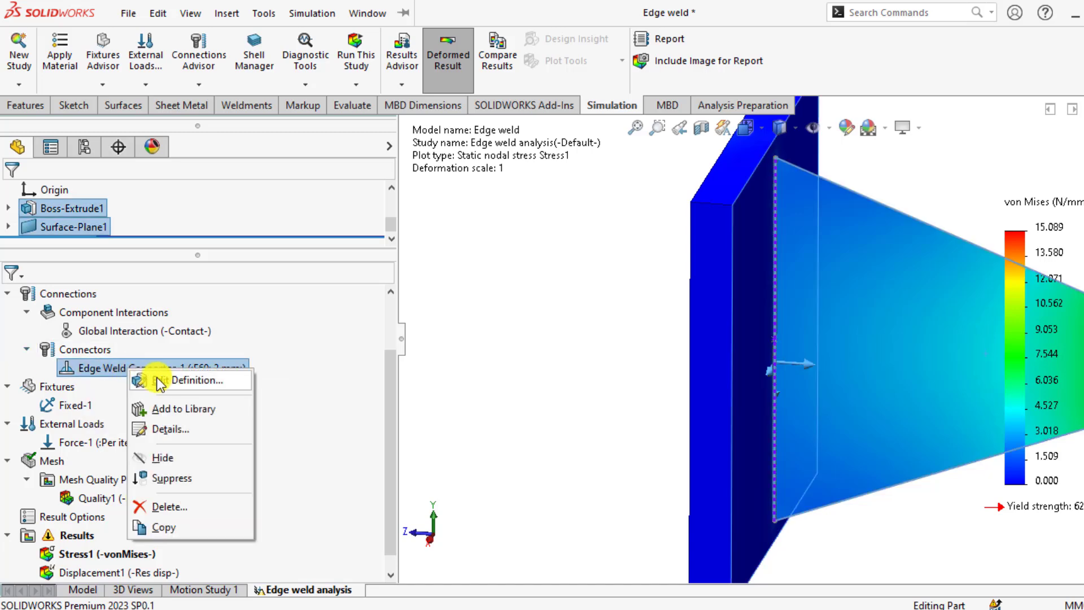
left_click(168, 380)
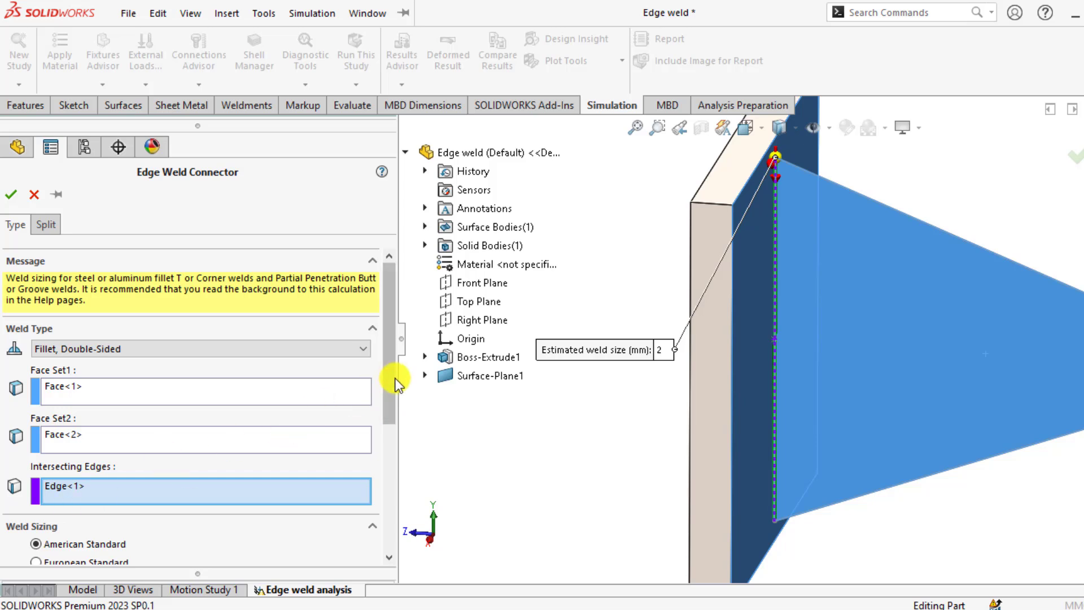
left_click_drag(396, 384, 388, 484)
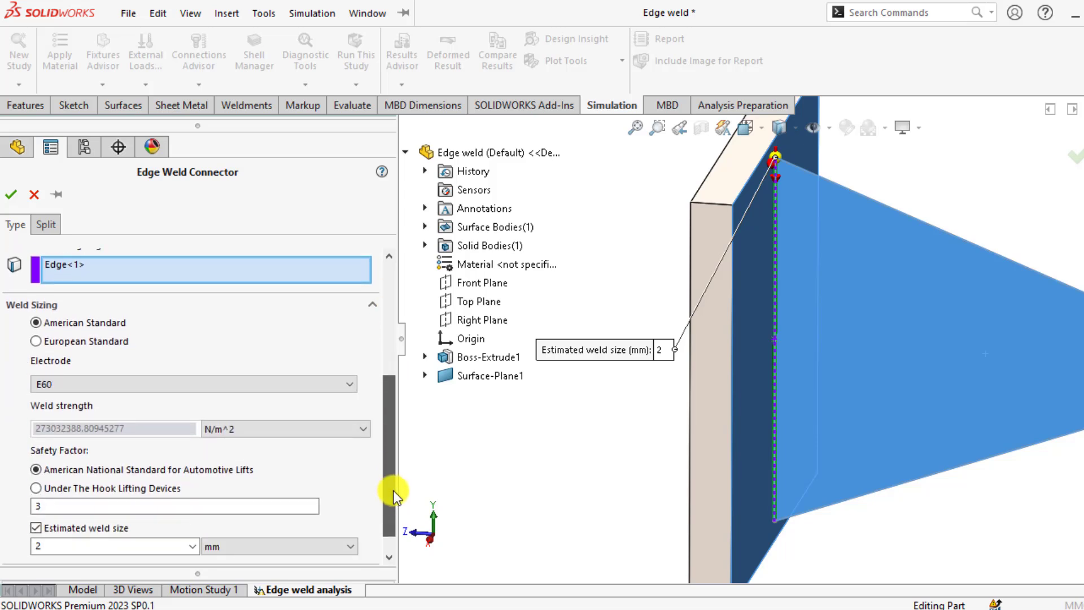
double_click(61, 542)
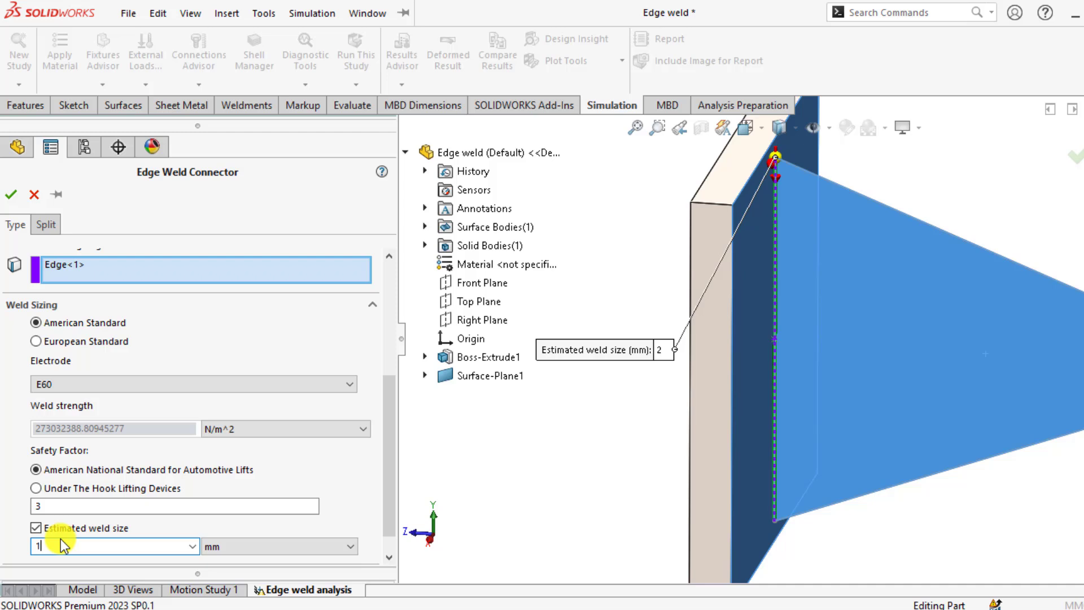
left_click(11, 195)
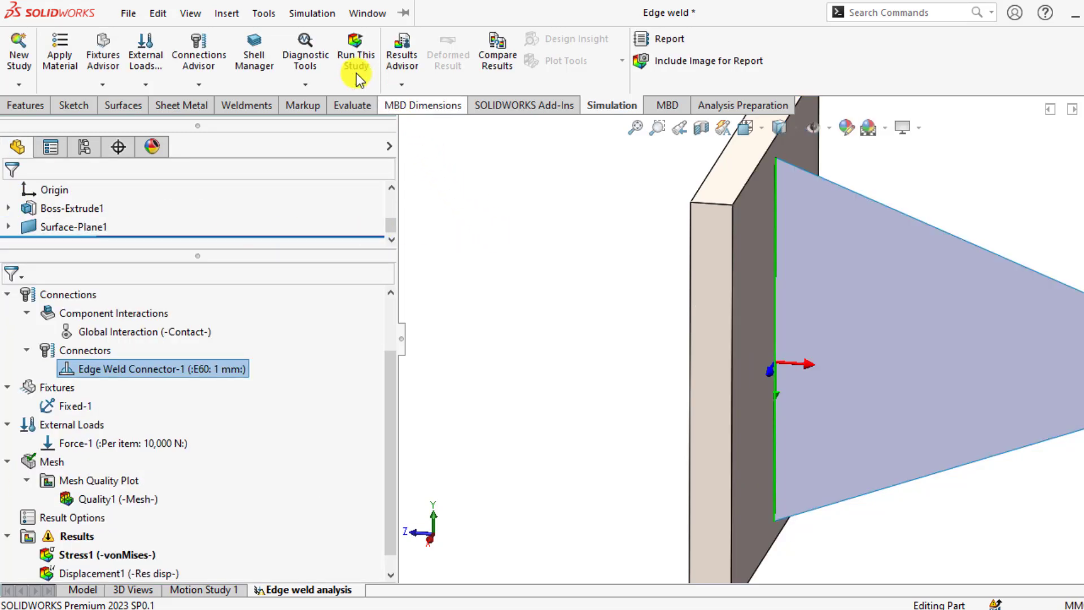
Rerun the study and zoom out to see Stress1 peaking at 150.889 N/mm^2
left_click(351, 48)
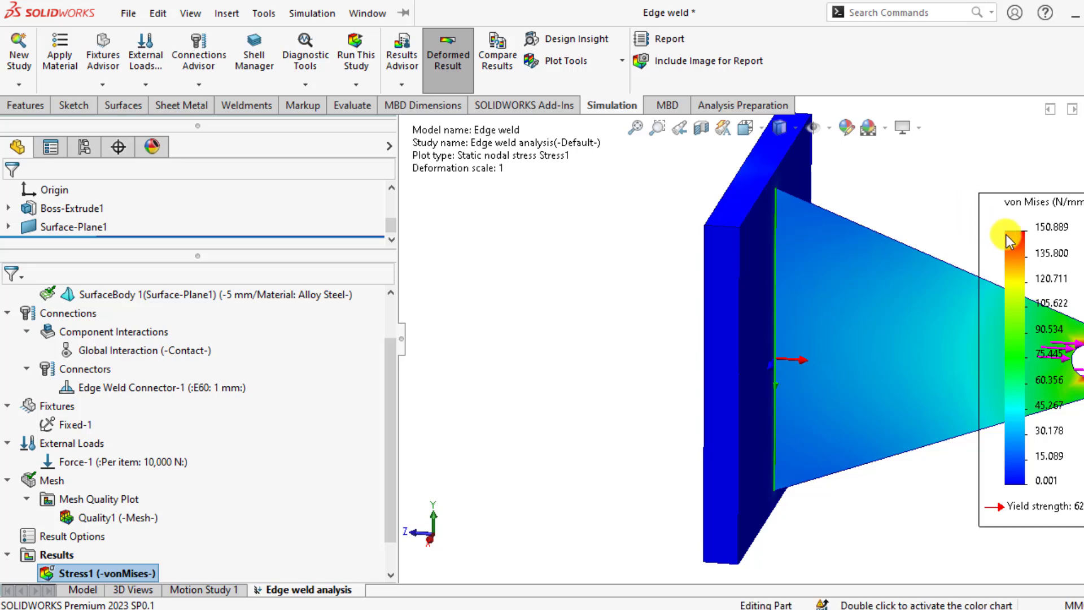
scroll(705, 355, "up", 3)
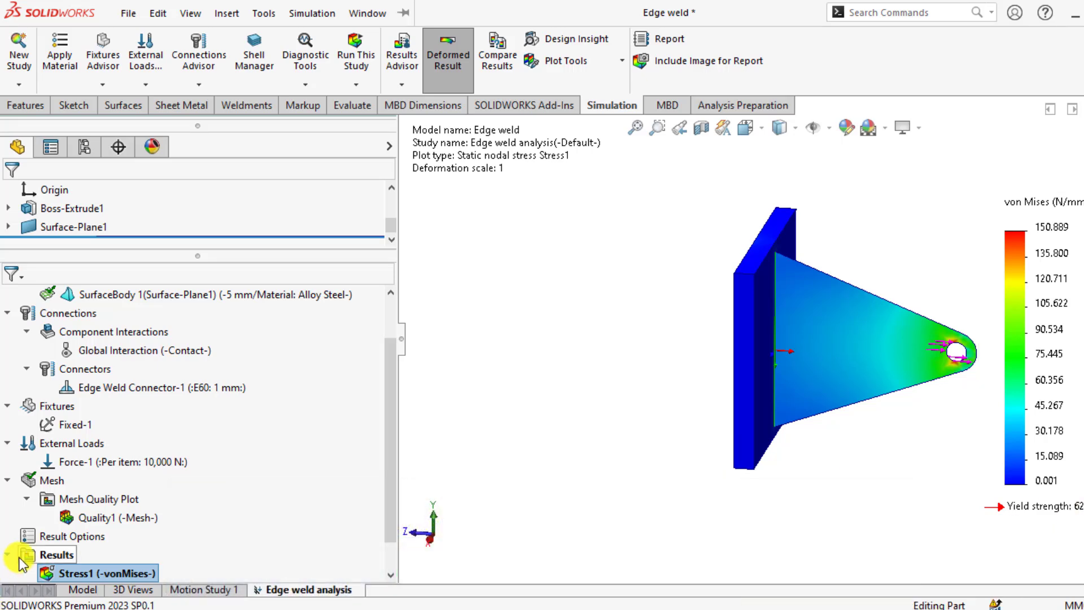
List the weld results again and select the Weld size (mm.) row, now peaking at 1.0456 mm
right_click(25, 558)
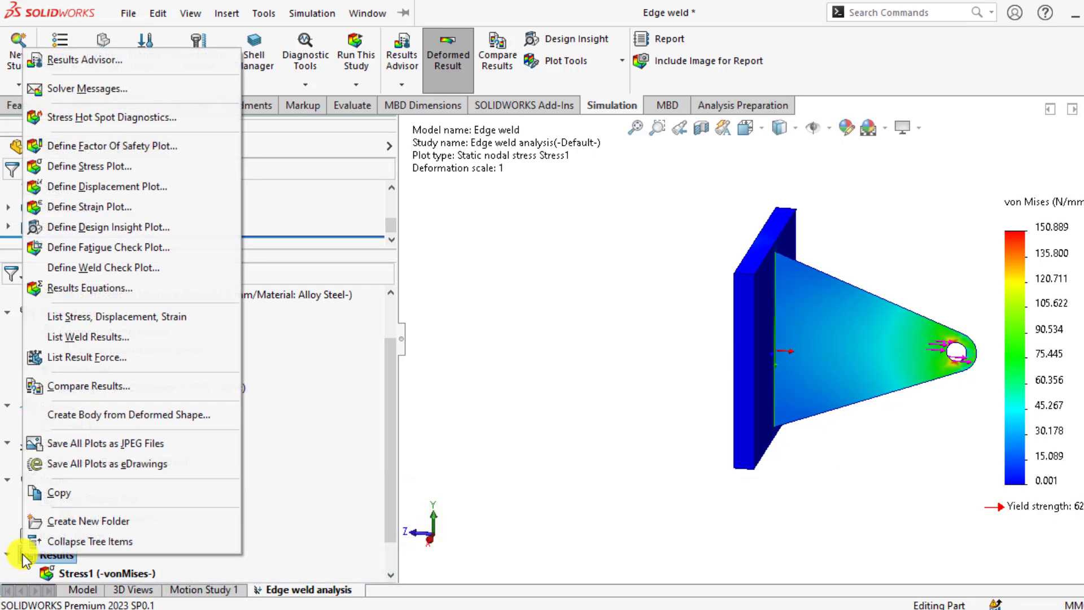
left_click(68, 334)
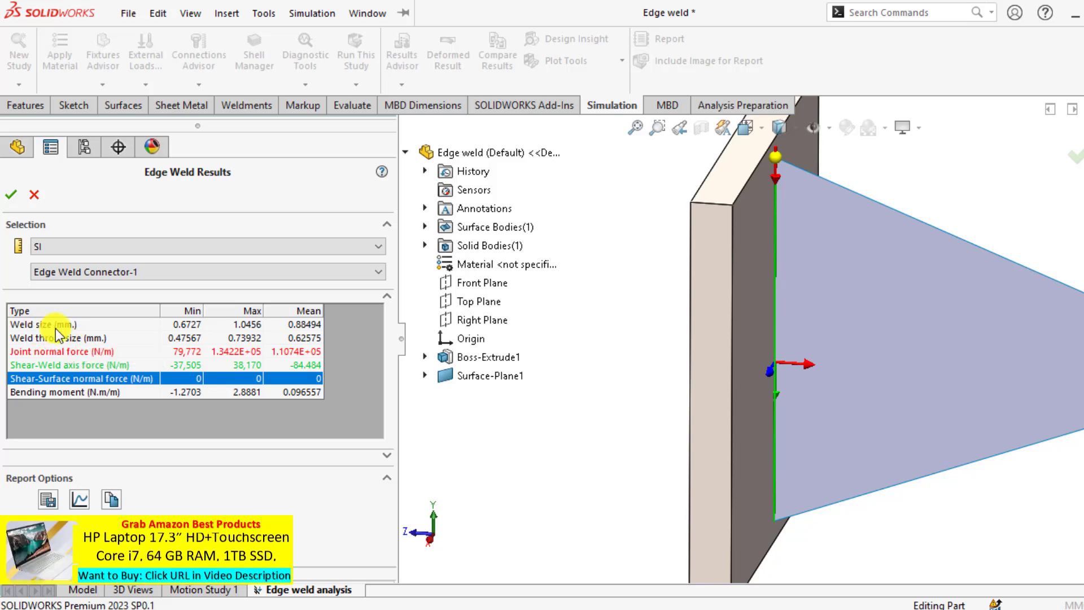
left_click(245, 327)
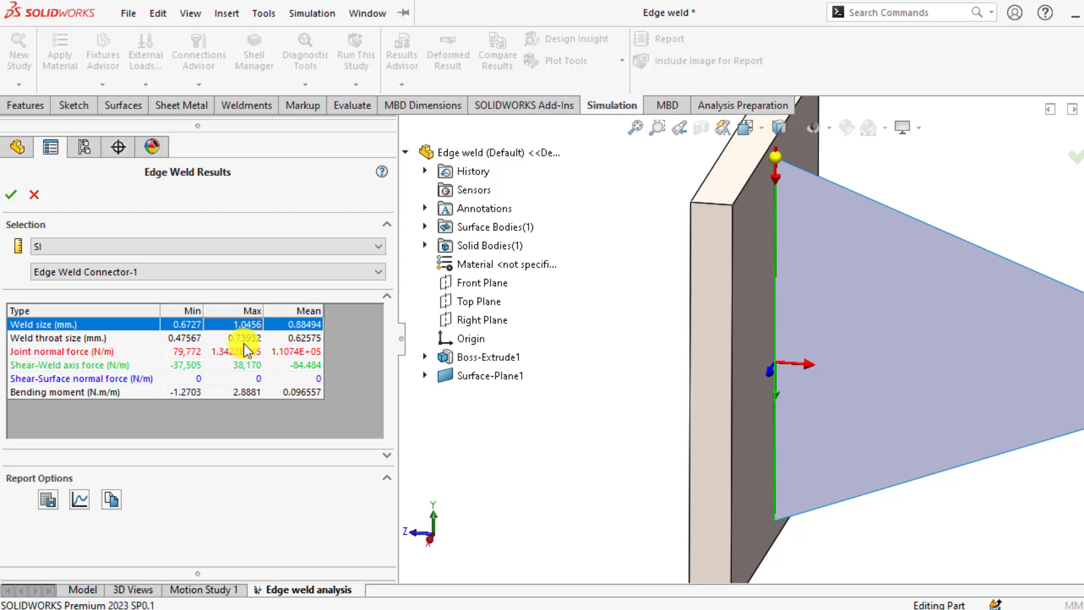
Plot weld and throat size along the seam using the gusset plate face and vertical weld edge
left_click(79, 499)
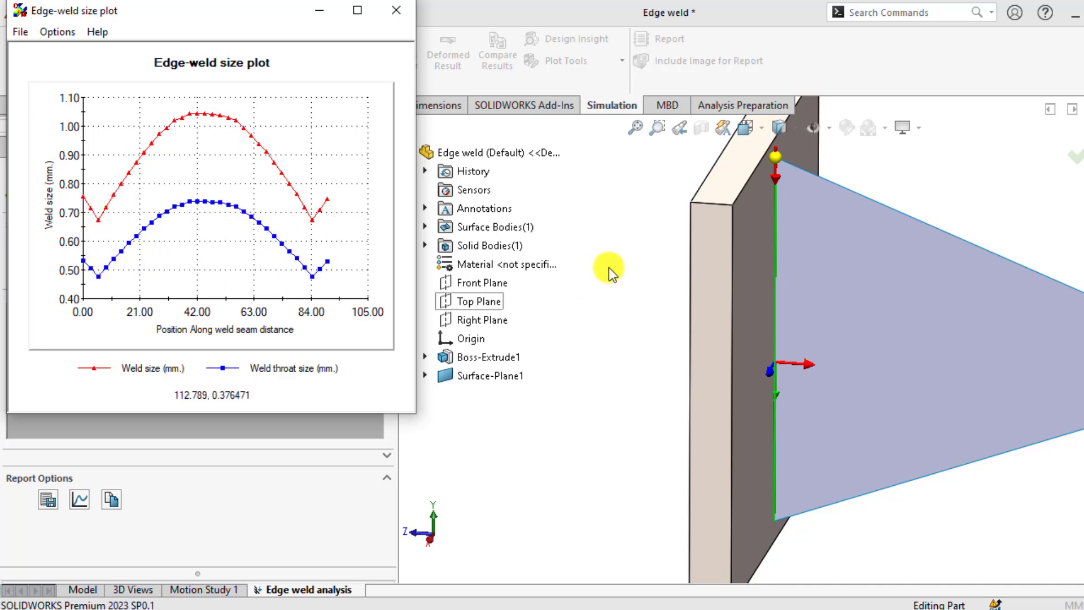
left_click(781, 468)
left_click(777, 161)
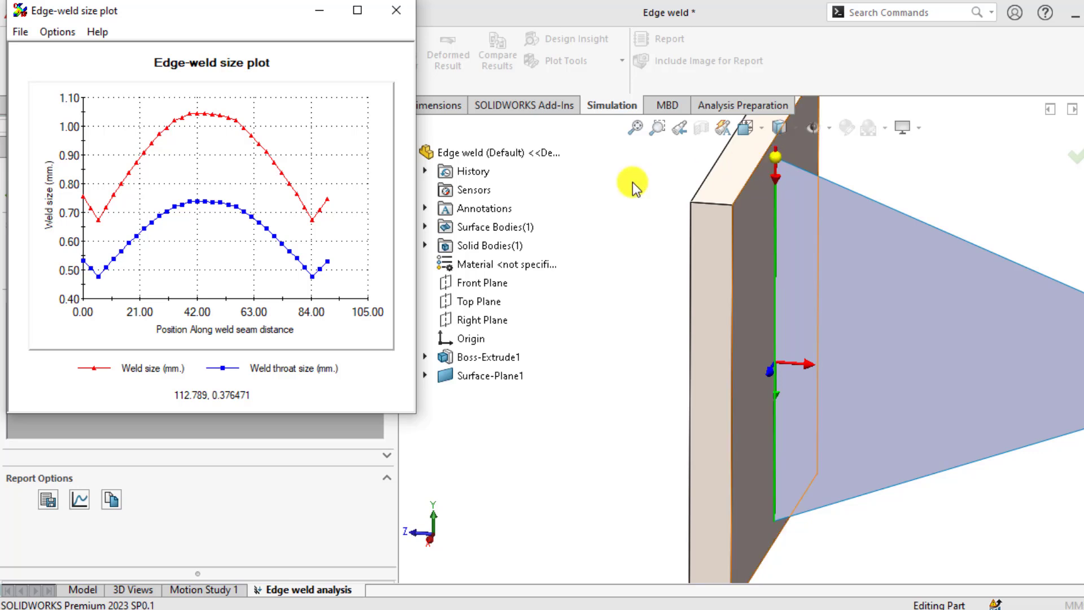